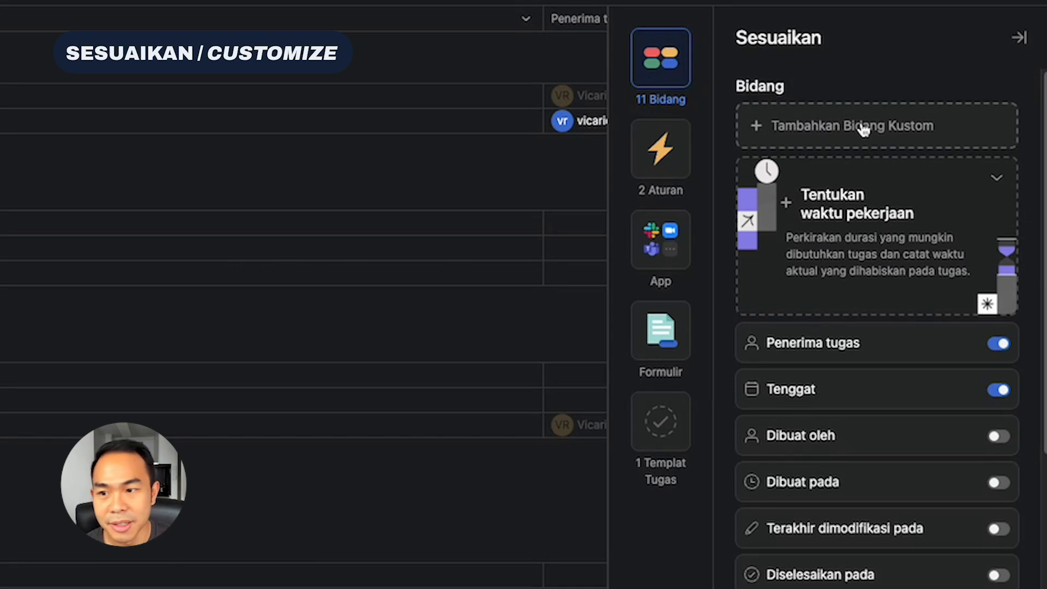
# Look through the project's full field list, including the four additional hidden fields
pyautogui.scroll(1, 863, 133)
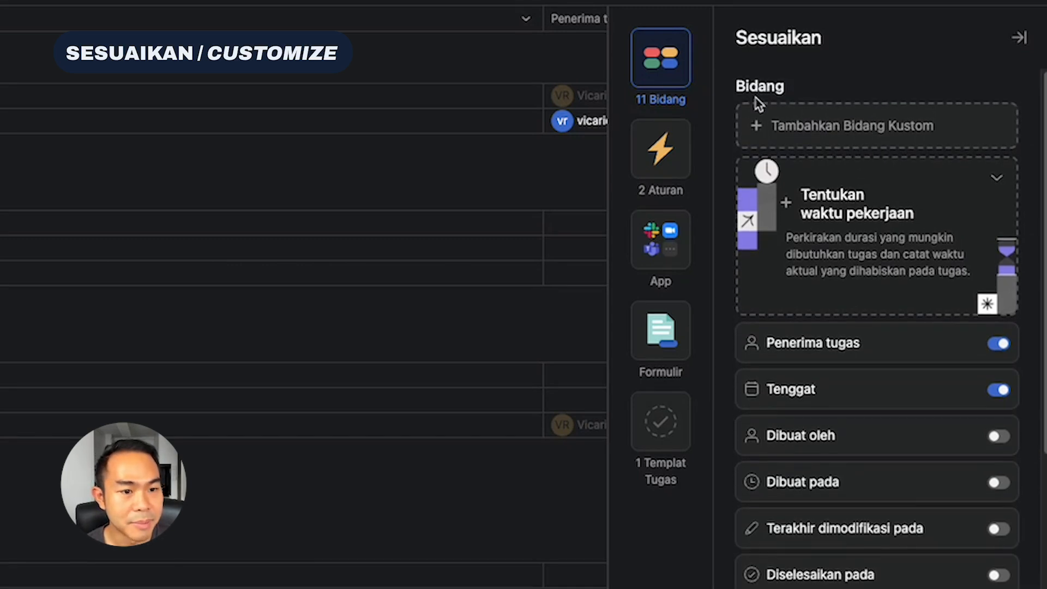
pyautogui.scroll(-1, 865, 259)
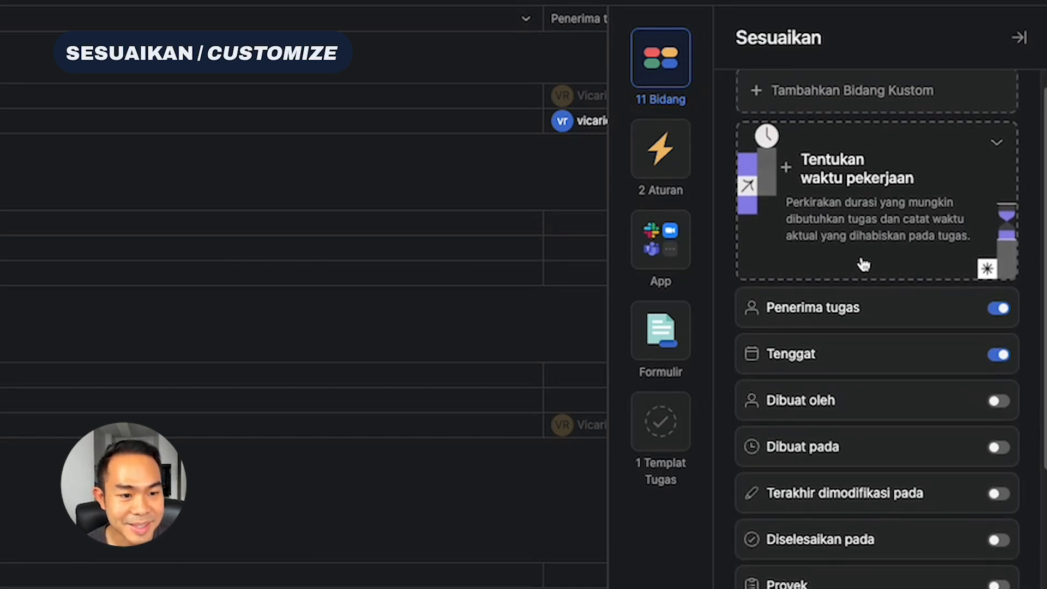
pyautogui.scroll(-4, 834, 284)
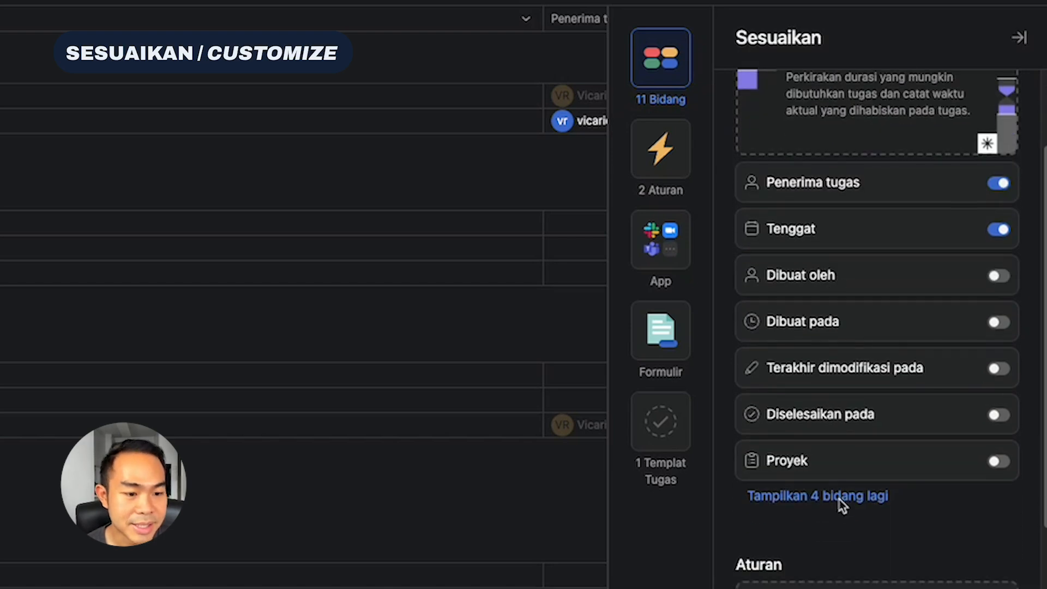
pyautogui.click(839, 496)
pyautogui.scroll(1, 840, 495)
pyautogui.scroll(3, 840, 494)
# Create a custom field titled Budget with the field type Angka, removing the default first option and clearing the second
pyautogui.click(864, 131)
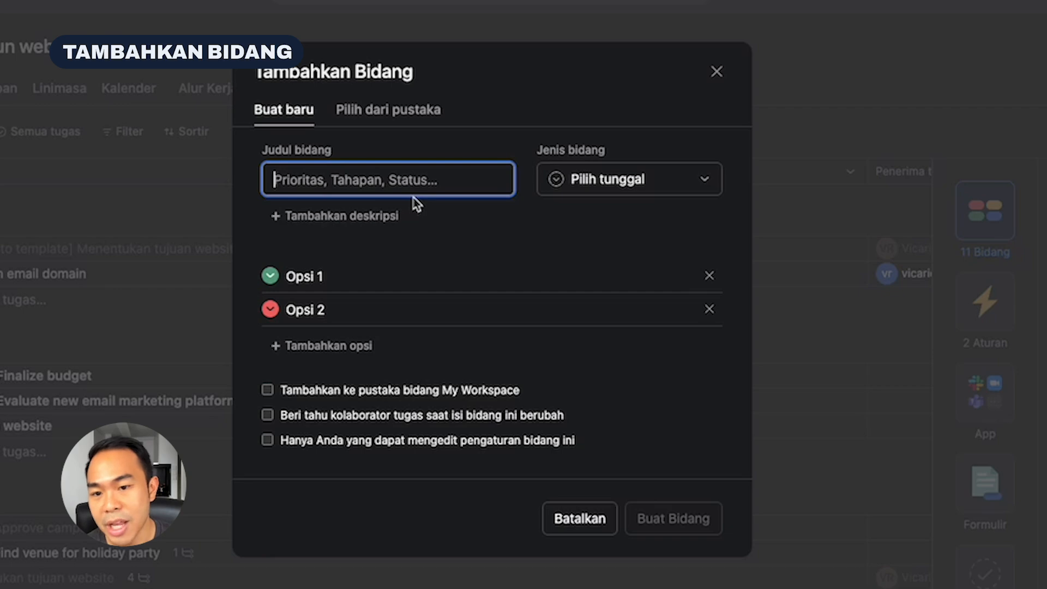
pyautogui.click(392, 110)
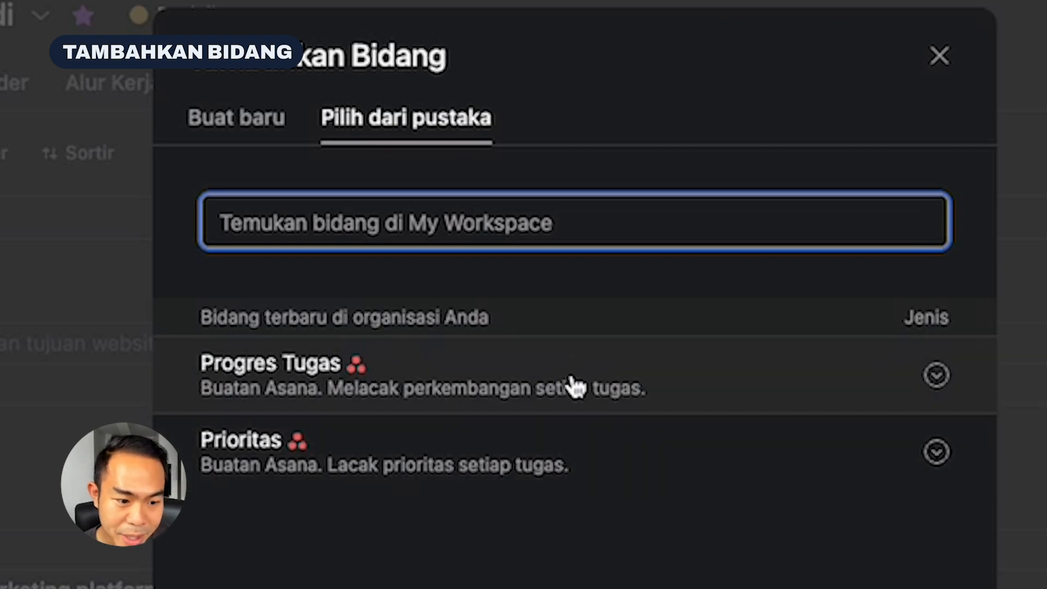
pyautogui.click(231, 131)
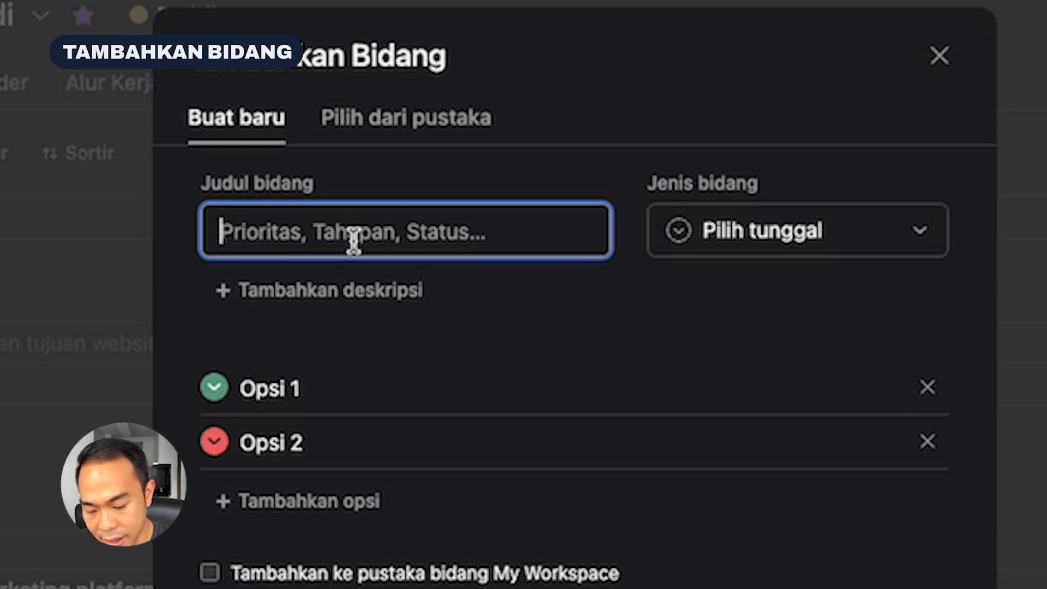
pyautogui.write('Budget')
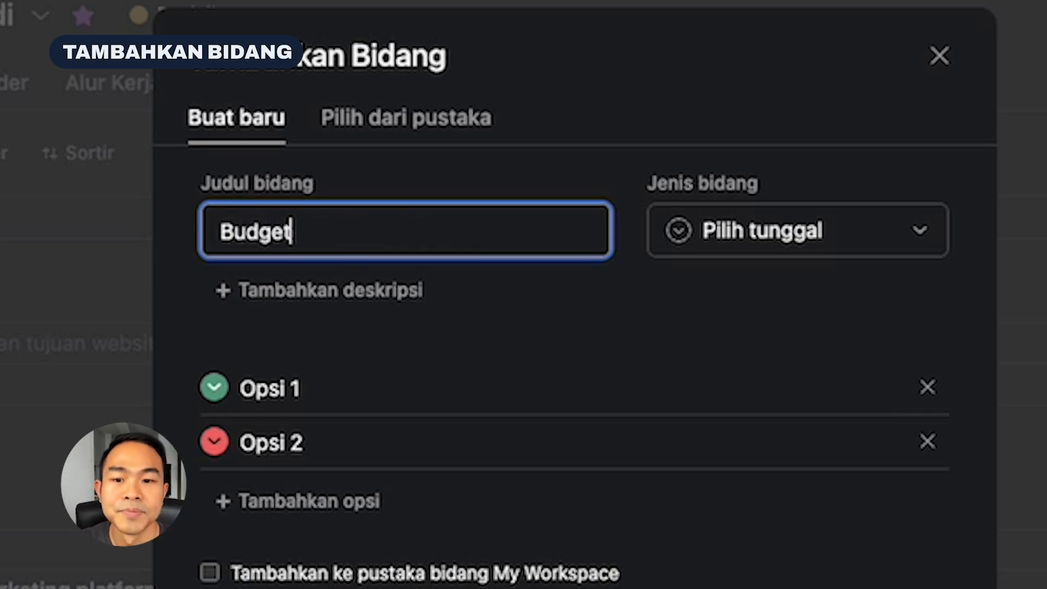
pyautogui.click(927, 388)
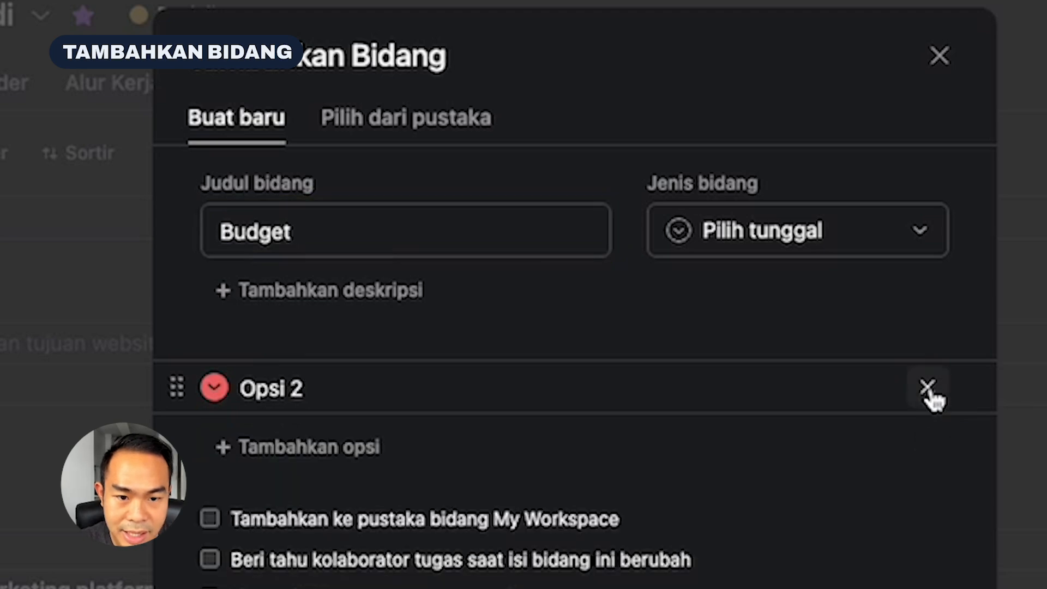
pyautogui.click(928, 388)
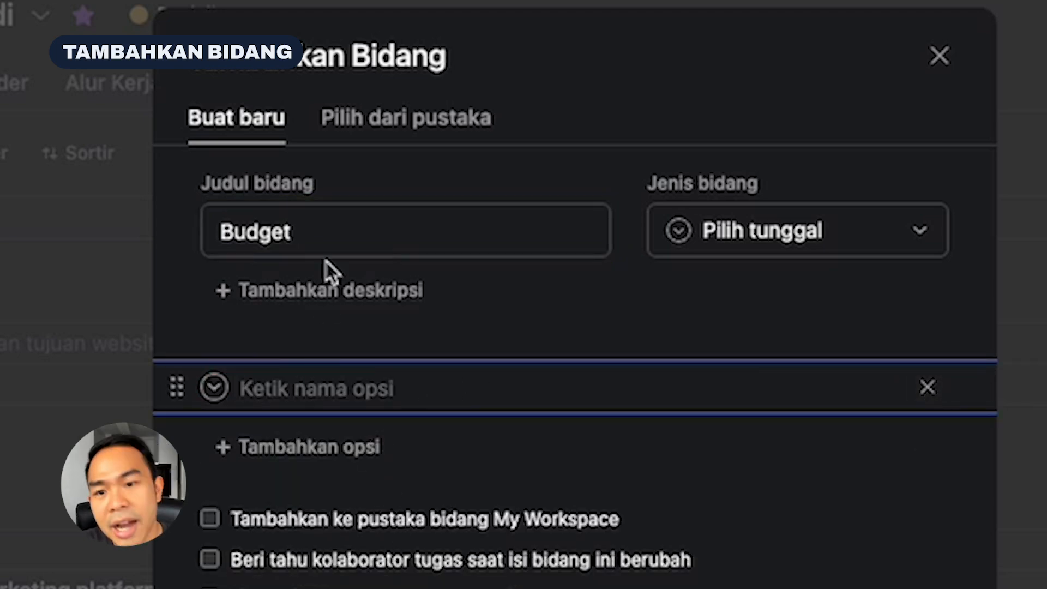
pyautogui.click(763, 249)
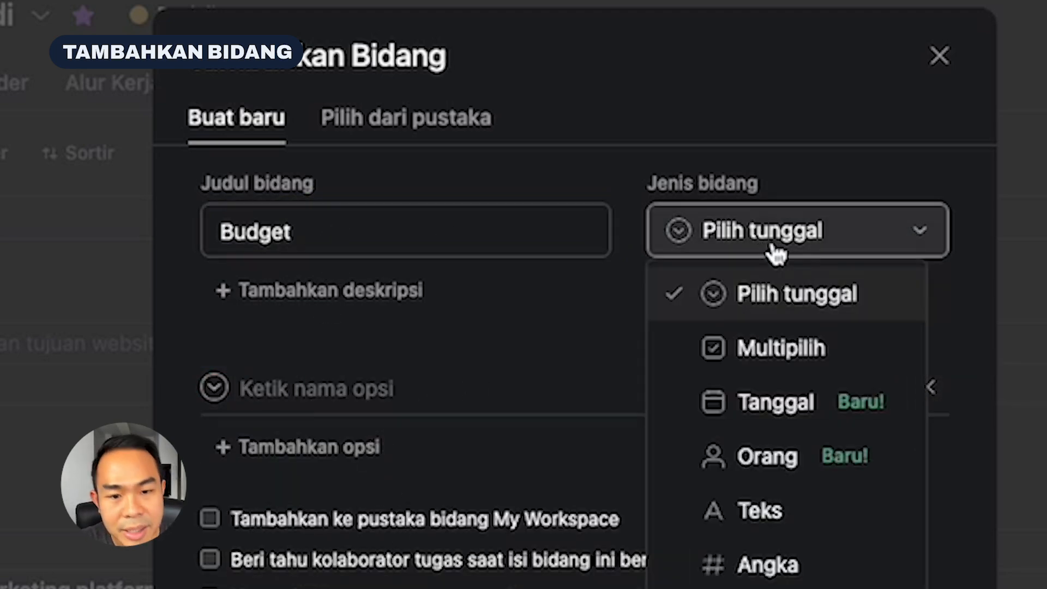
pyautogui.click(810, 562)
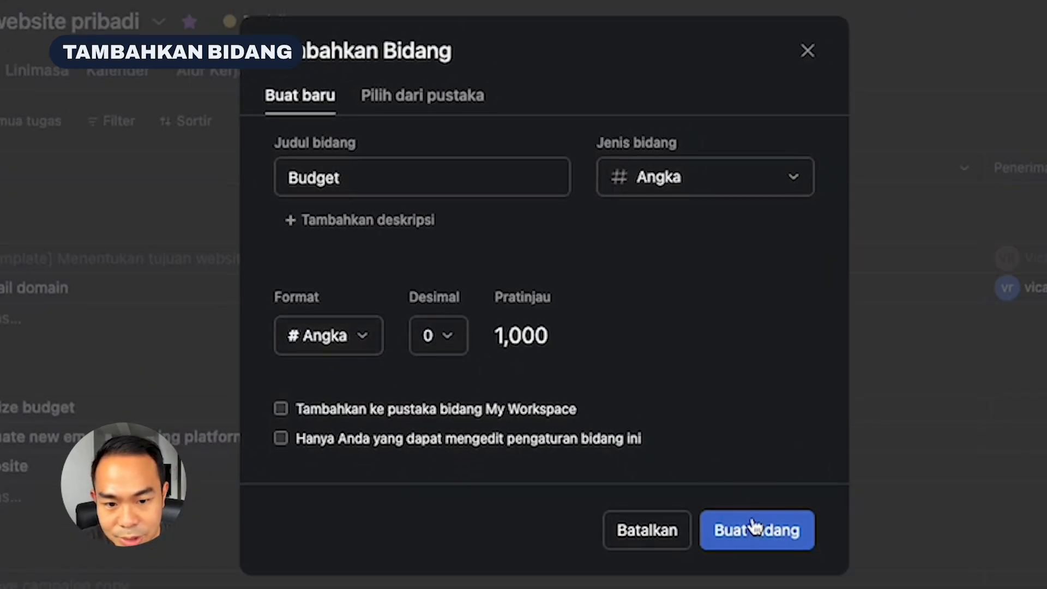
pyautogui.click(762, 531)
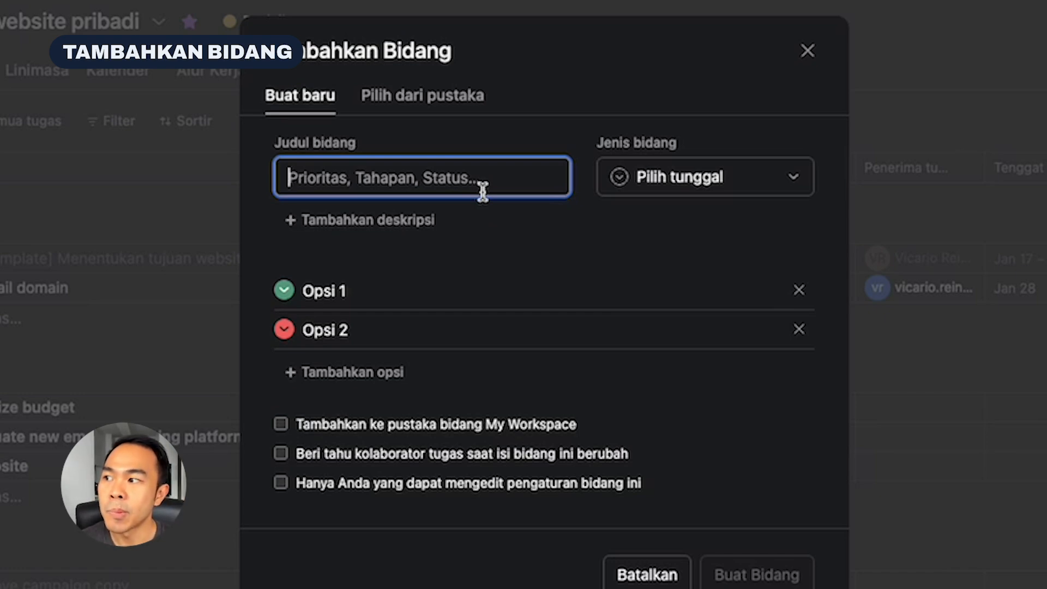
# Title another new custom field Tingkat kesulitan and rename its first option Sulit
pyautogui.write('Tingkat')
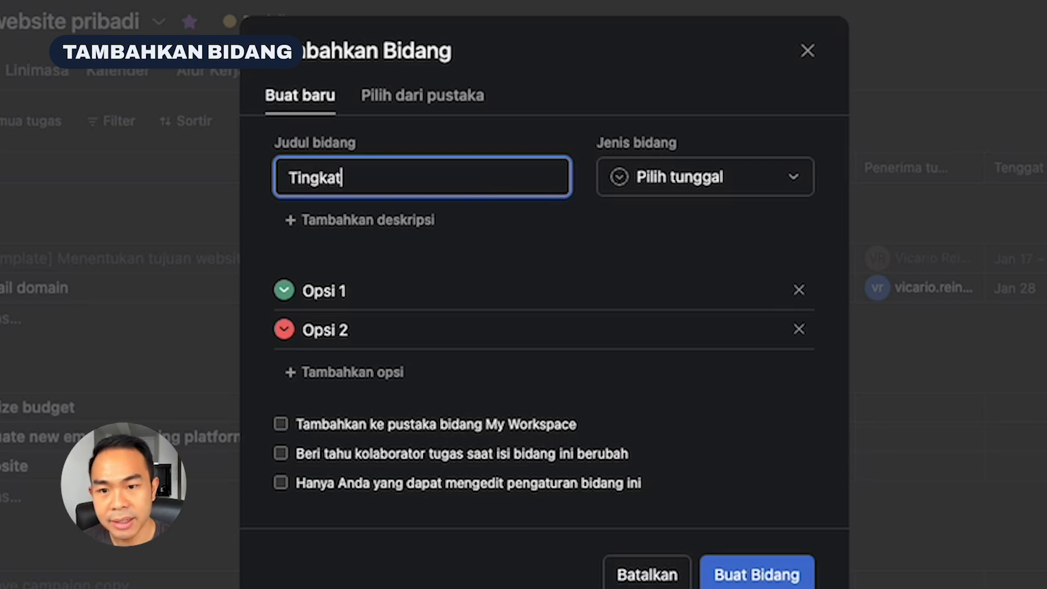
pyautogui.write(' kesulitan')
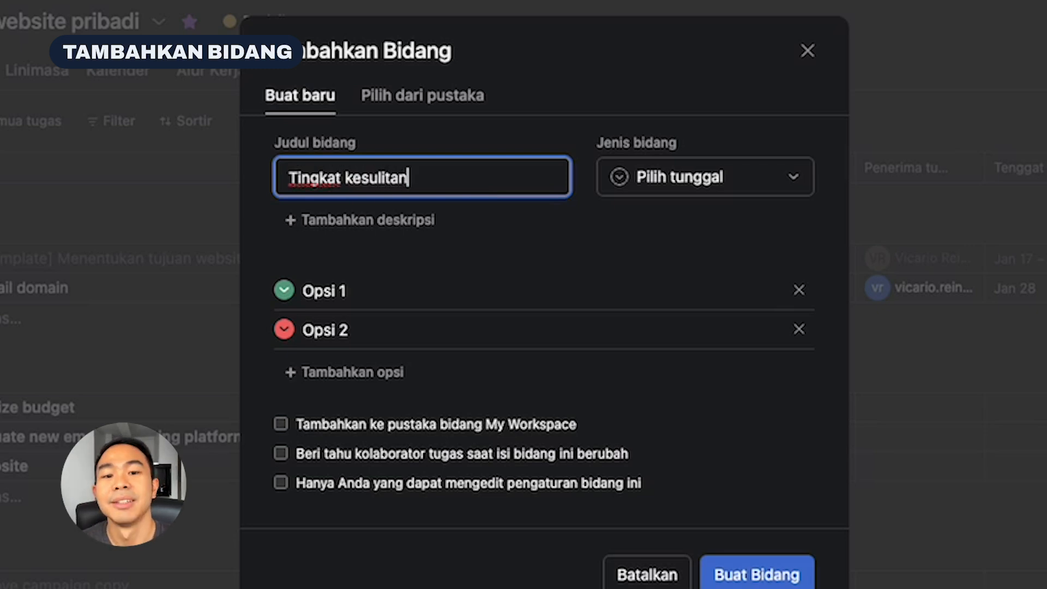
pyautogui.click(330, 295)
pyautogui.write('a')
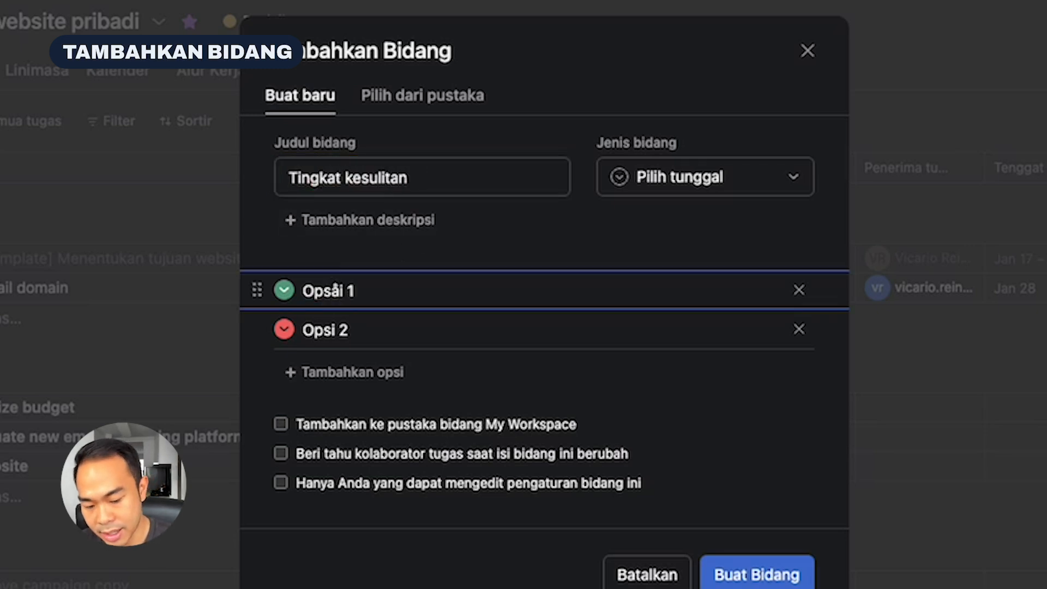
pyautogui.press('BackSpace')
pyautogui.press('BackSpace')
pyautogui.press('BackSpace')
pyautogui.press('BackSpace')
pyautogui.press('BackSpace')
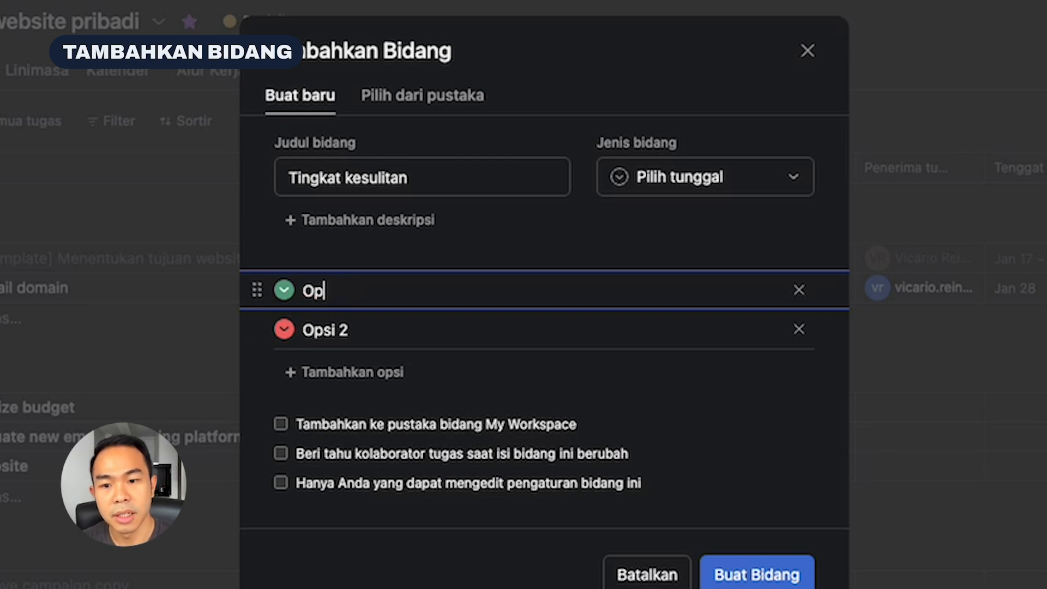
pyautogui.write('Sulit')
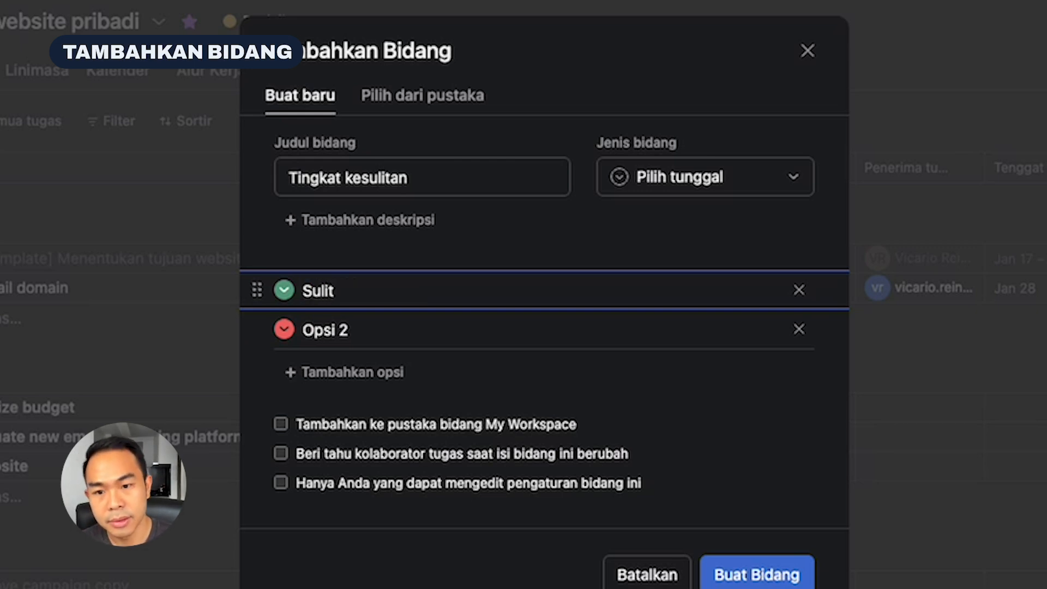
# Rename the second option of the Tingkat kesulitan field Medium and add a third option named Rendah
pyautogui.moveTo(355, 330); pyautogui.dragTo(301, 324)
pyautogui.write('Medium')
pyautogui.press('Return')
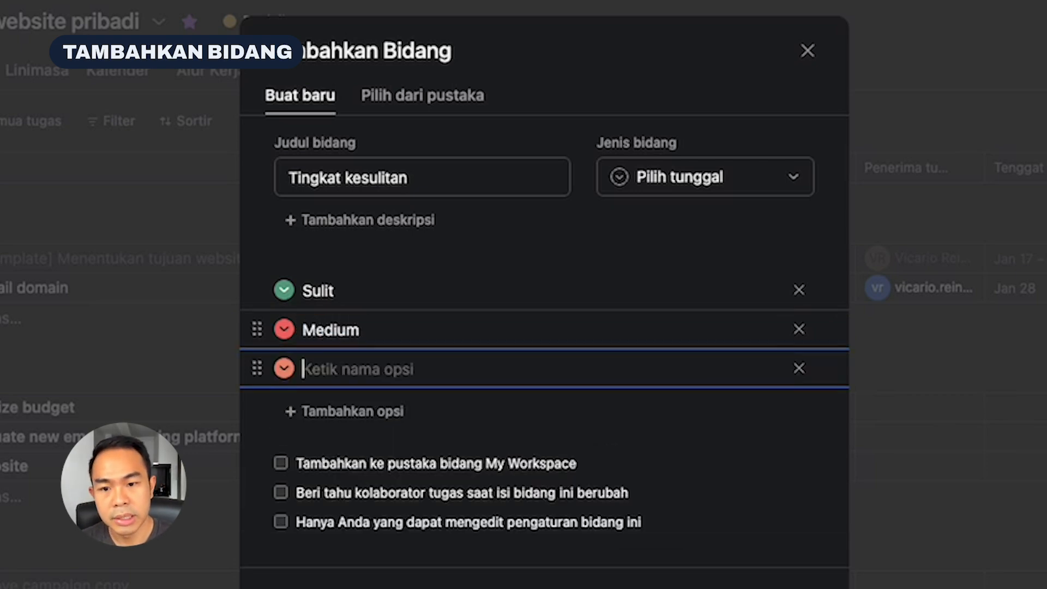
pyautogui.write('Rendah')
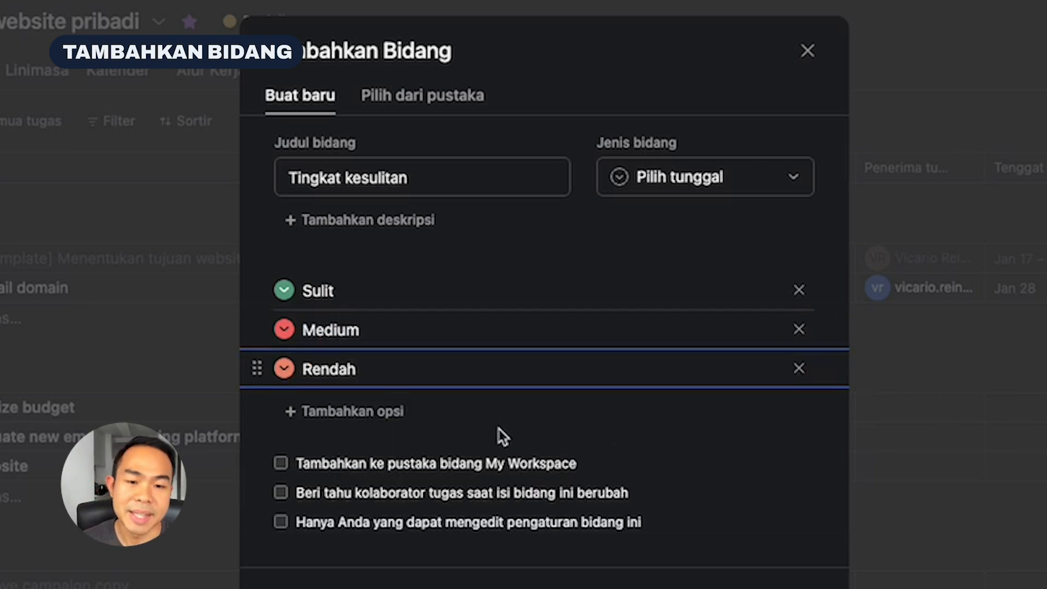
# Include the Tingkat kesulitan field in the My Workspace field library and create it
pyautogui.click(697, 439)
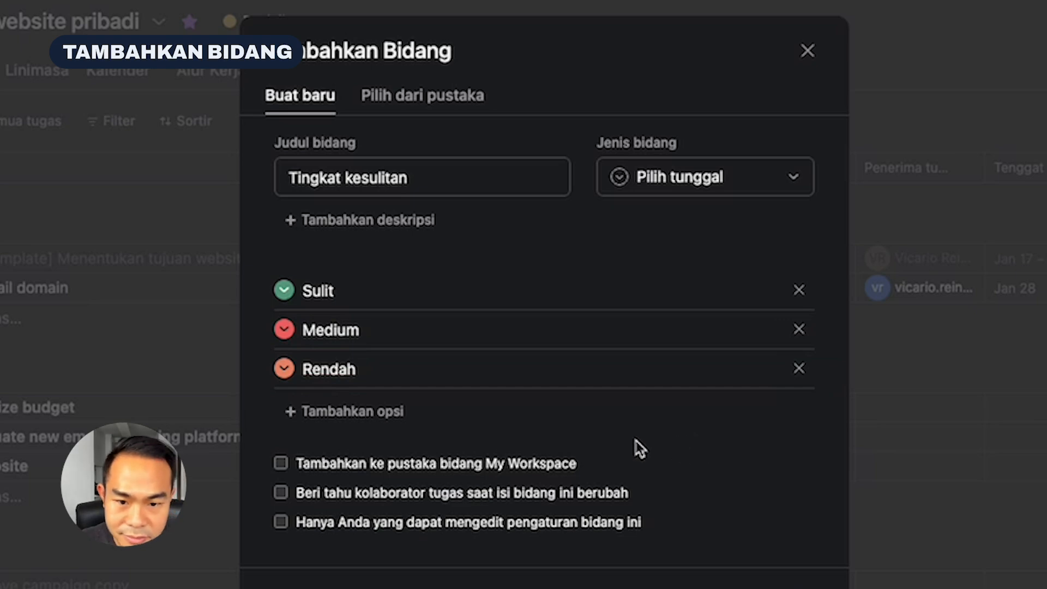
pyautogui.click(379, 467)
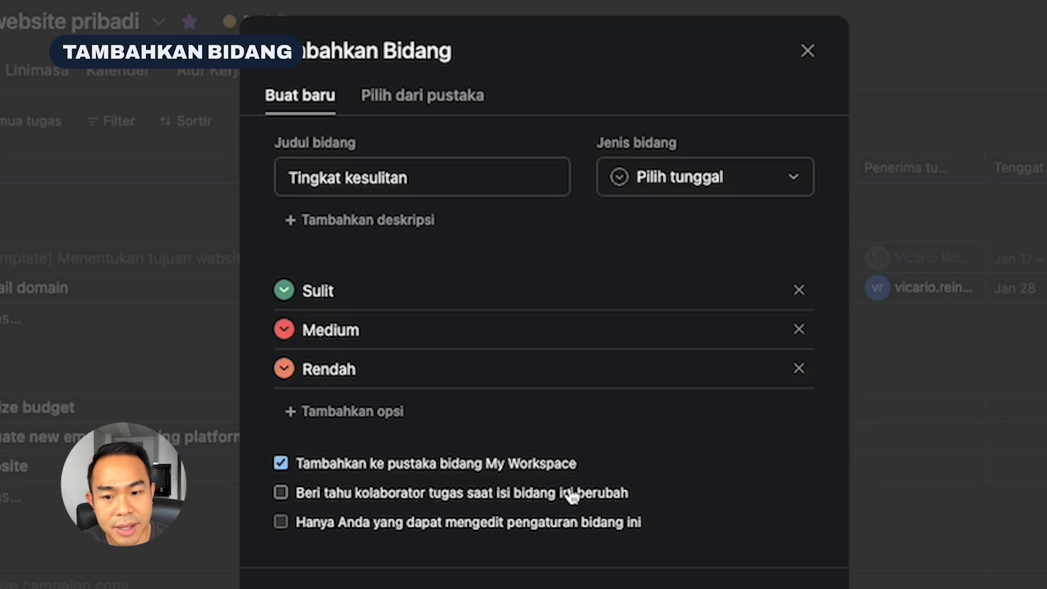
pyautogui.click(757, 584)
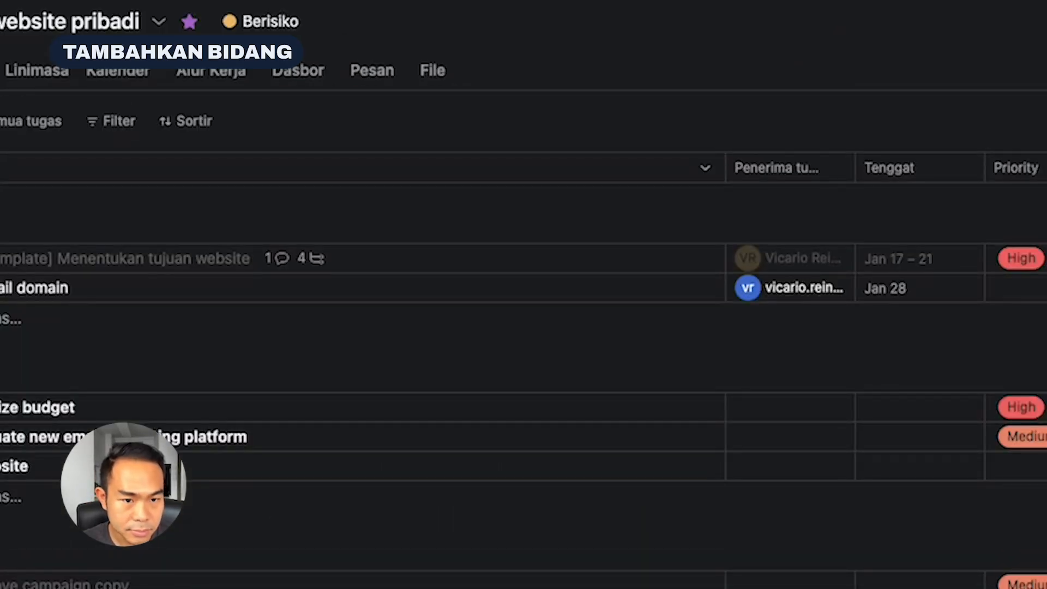
# Set Tingkat kesulitan to Sulit for the tasks Menentukan tujuan website, Finalize budget and Approve campaign copy
pyautogui.click(926, 234)
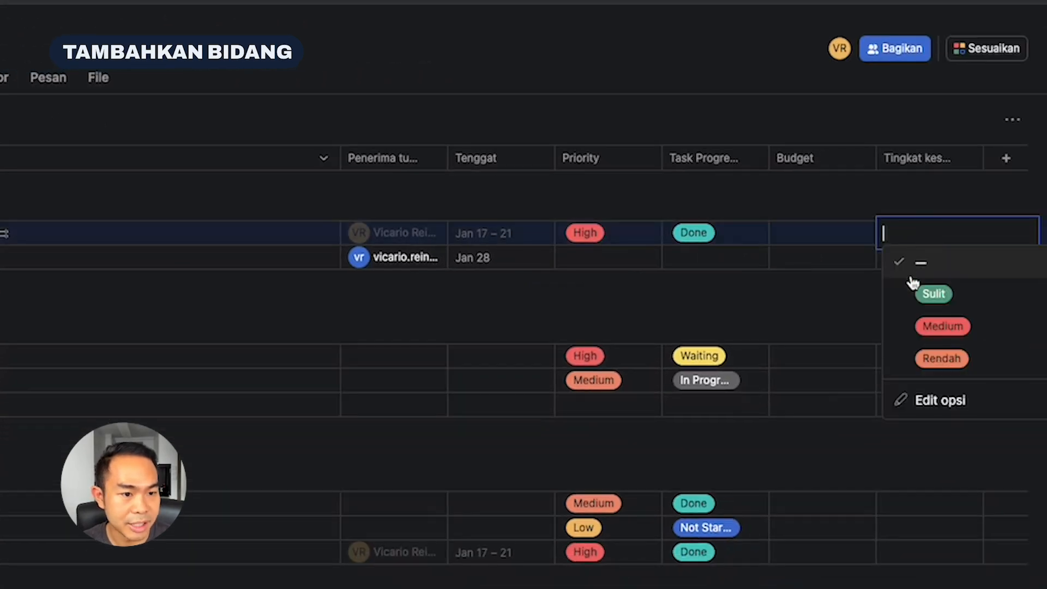
pyautogui.click(929, 306)
pyautogui.click(935, 356)
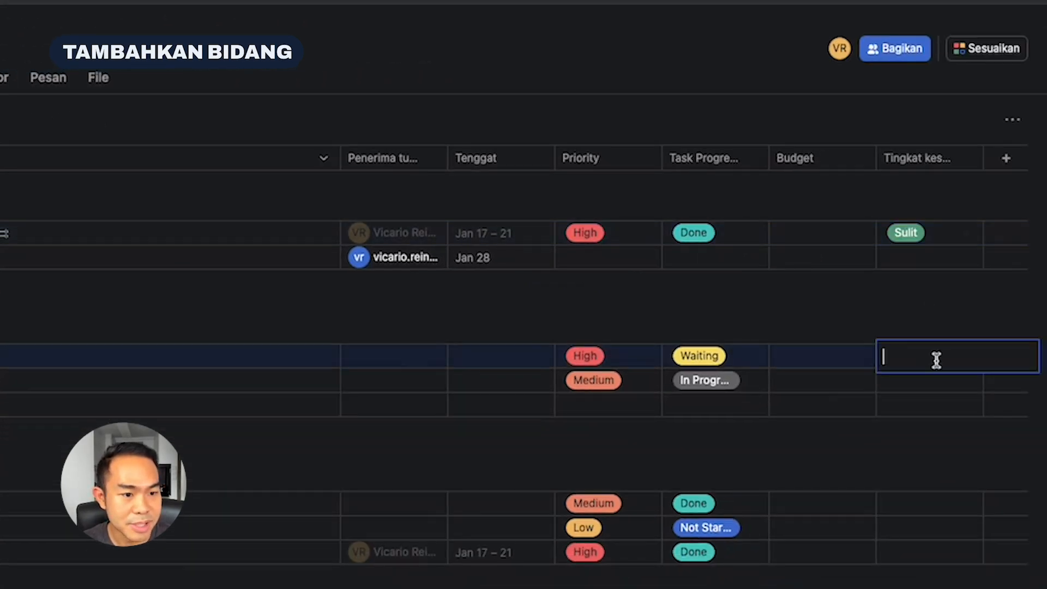
pyautogui.click(931, 416)
pyautogui.click(942, 512)
pyautogui.scroll(-3, 930, 545)
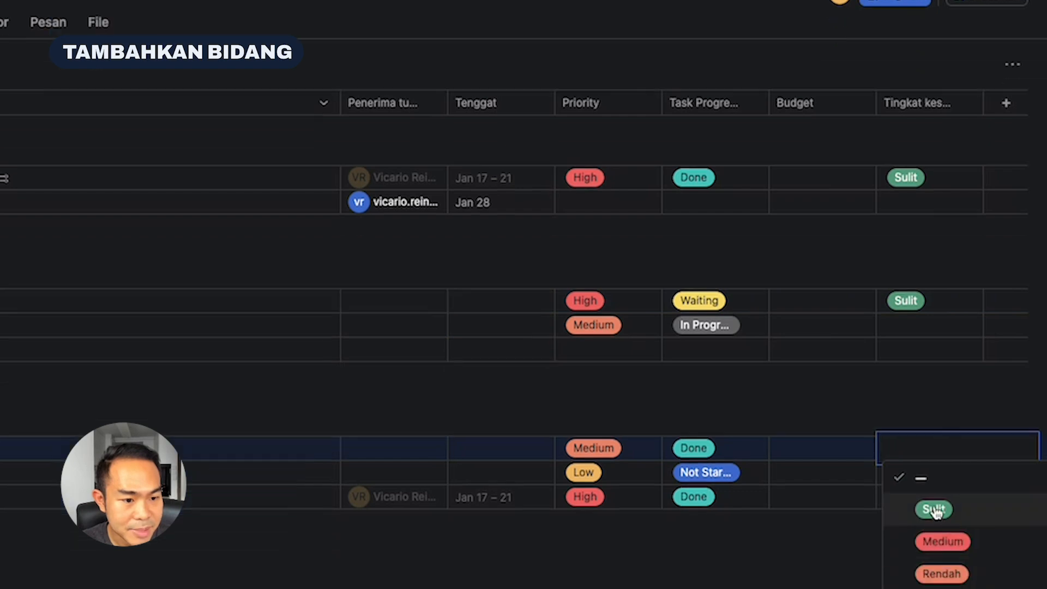
pyautogui.click(928, 525)
# Set Tingkat kesulitan to Medium for the task Menentukan email domain and sort the task list by Tingkat kesulitan
pyautogui.click(916, 92)
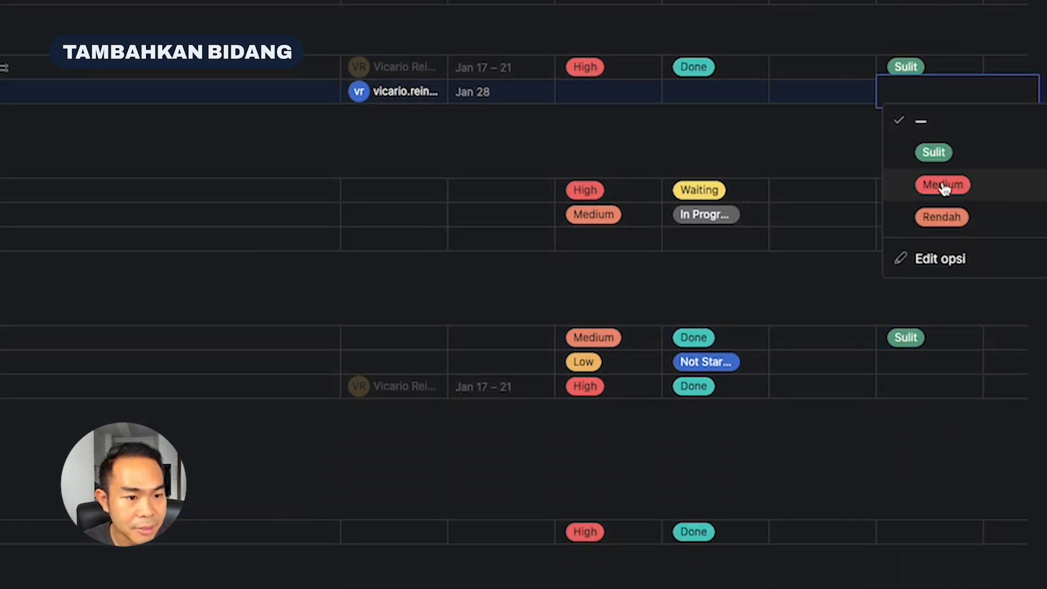
pyautogui.click(936, 183)
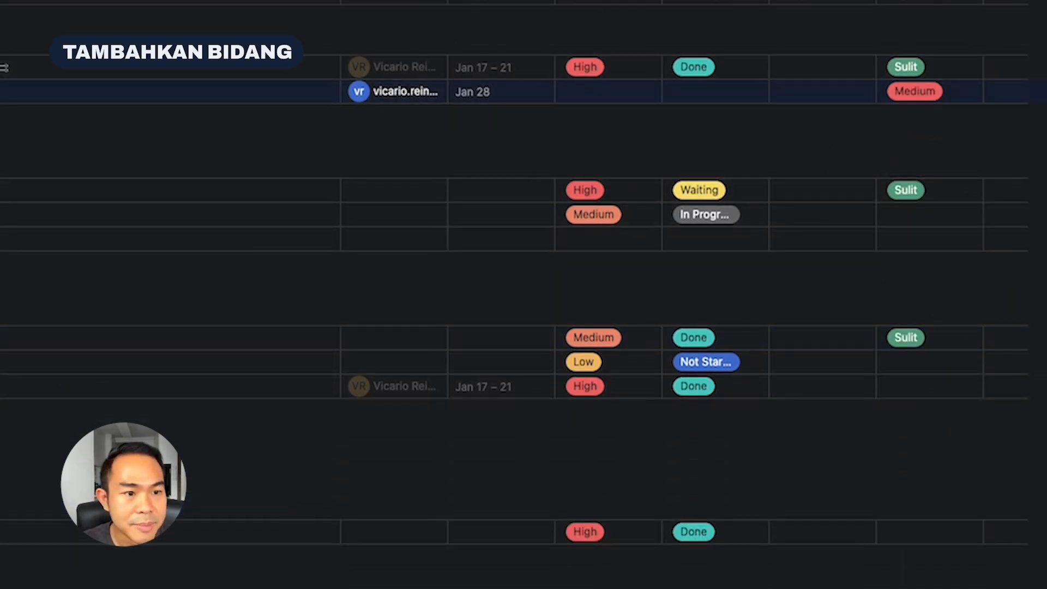
pyautogui.scroll(3, 922, 140)
pyautogui.scroll(1, 925, 143)
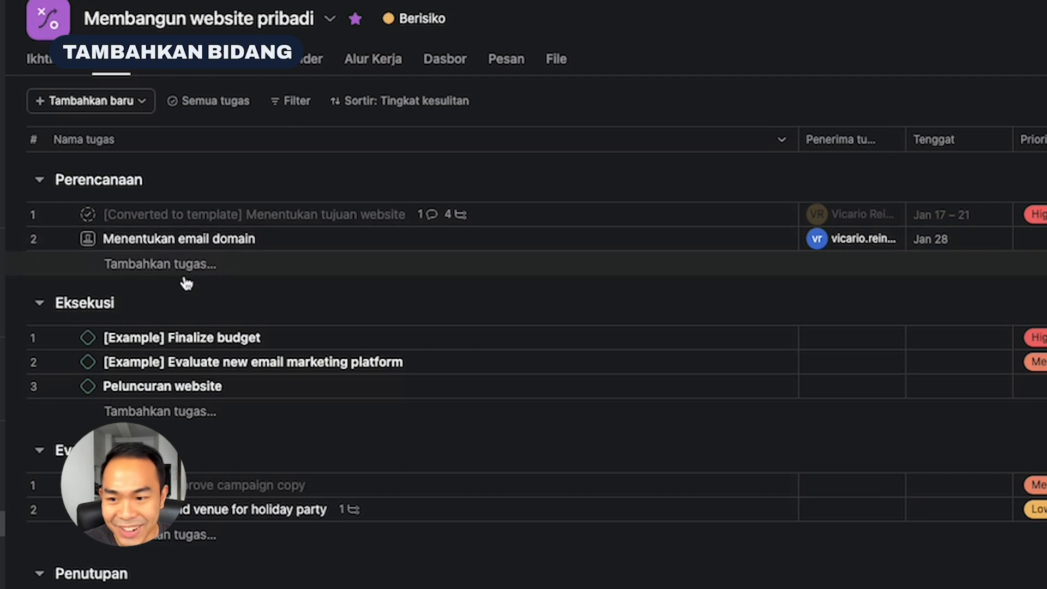
# Filter the task list to tasks with Tingkat kesulitan Sulit and remove the filter again
pyautogui.click(284, 101)
pyautogui.click(343, 272)
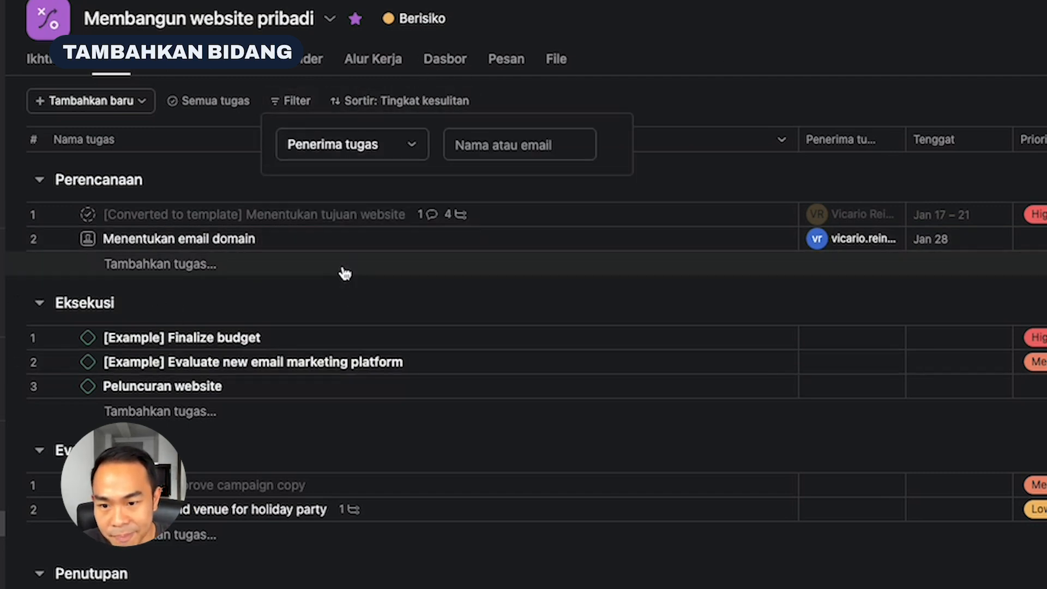
pyautogui.click(374, 146)
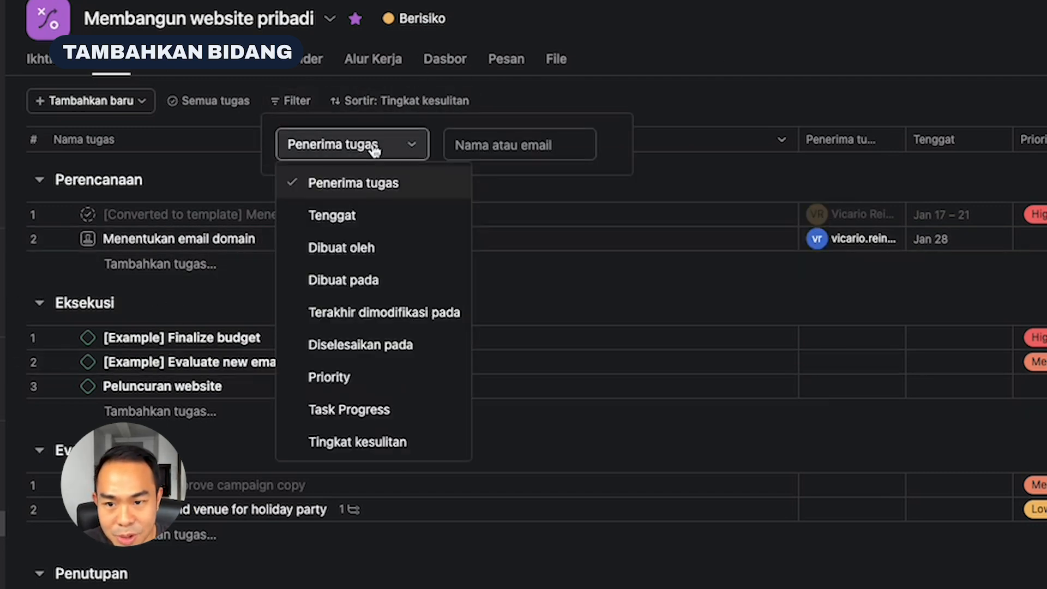
pyautogui.click(390, 440)
pyautogui.click(564, 144)
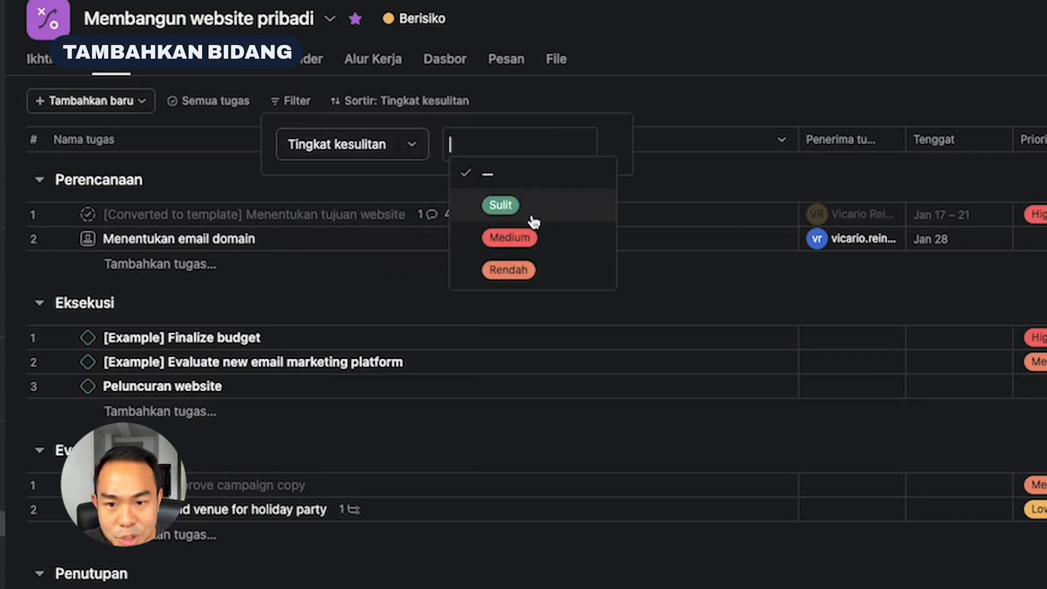
pyautogui.click(531, 212)
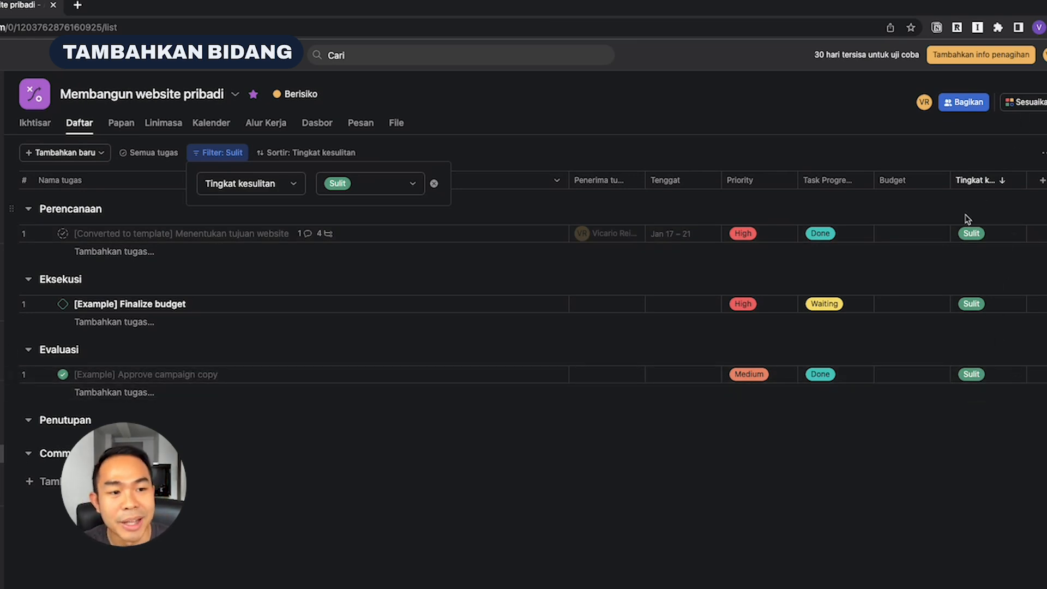
pyautogui.click(435, 185)
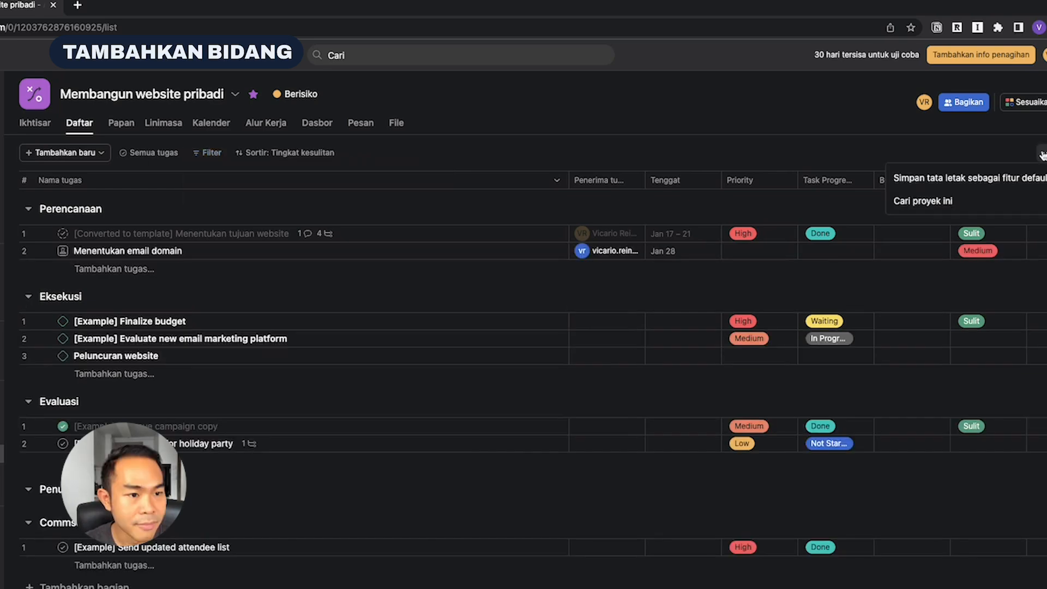
# Add the time tracking fields from Tentukan waktu pekerjaan to the project and close the customization pane
pyautogui.click(1024, 102)
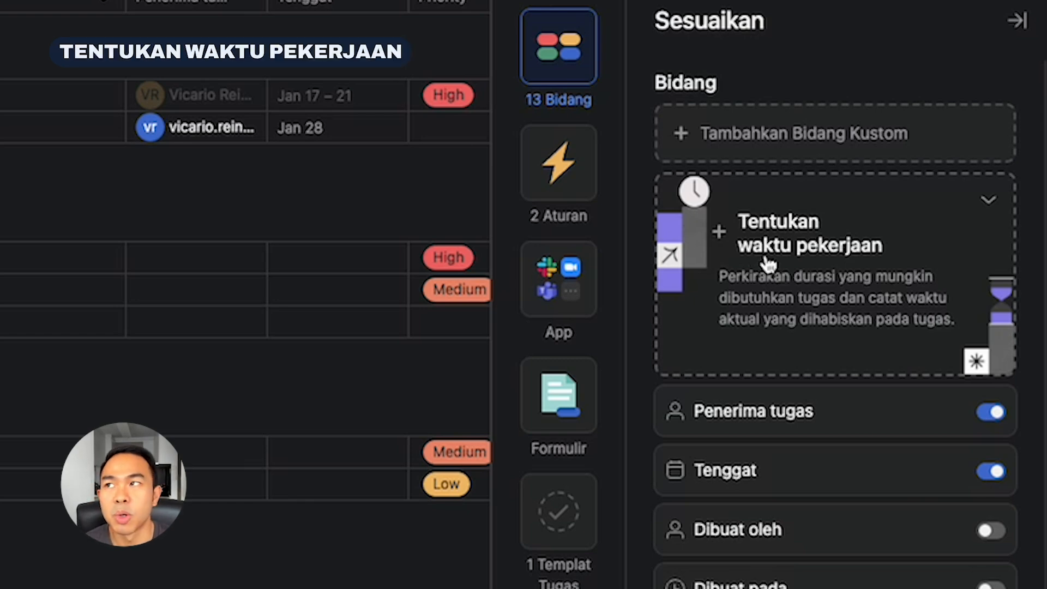
pyautogui.click(814, 263)
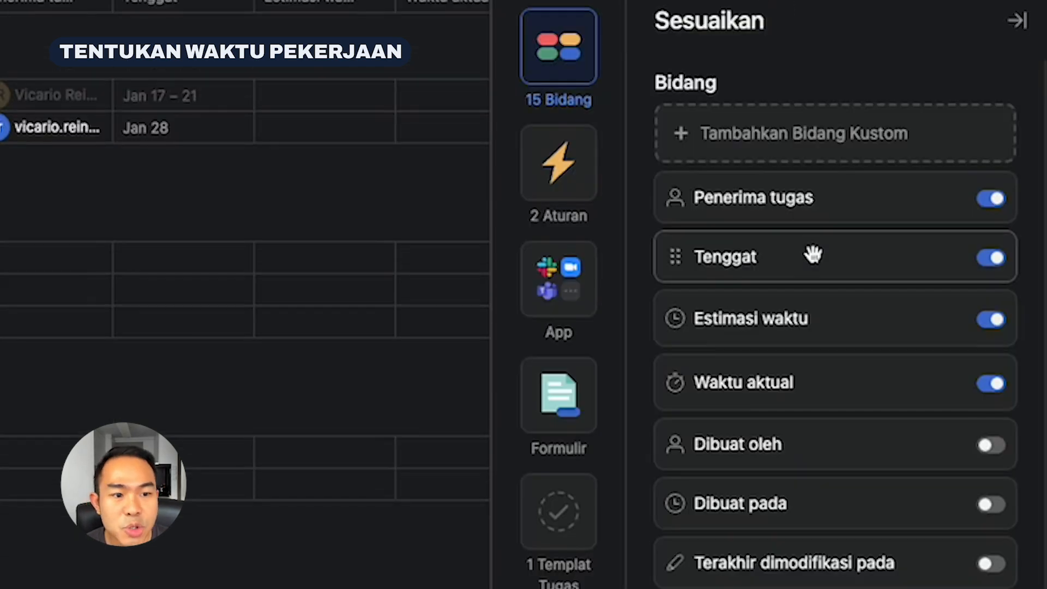
pyautogui.click(1017, 21)
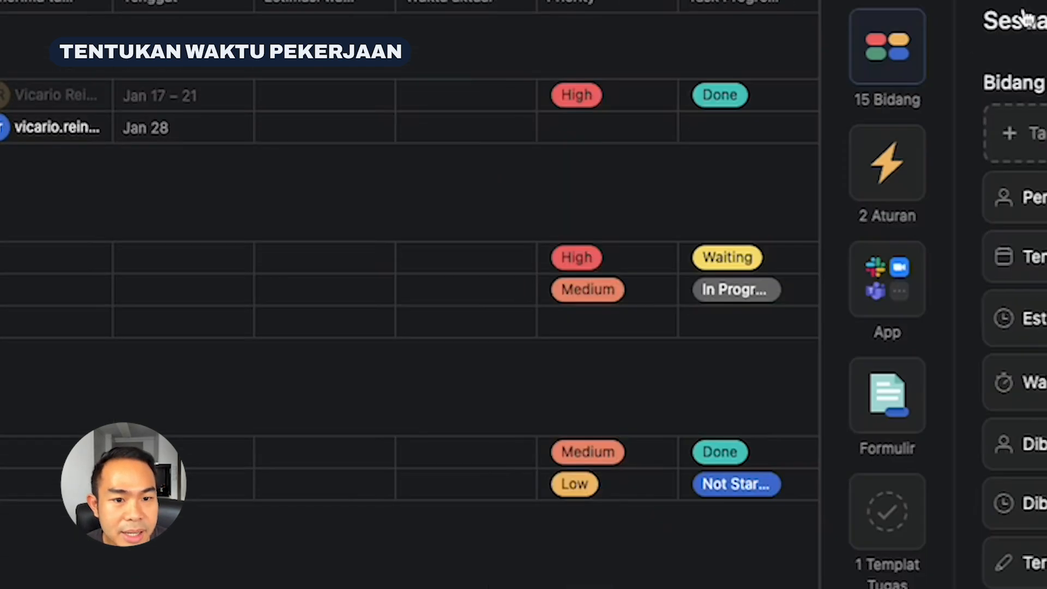
# Record a Waktu aktual of 5jam 00mnt for the task Menentukan tujuan website and save it
pyautogui.moveTo(439, 87)
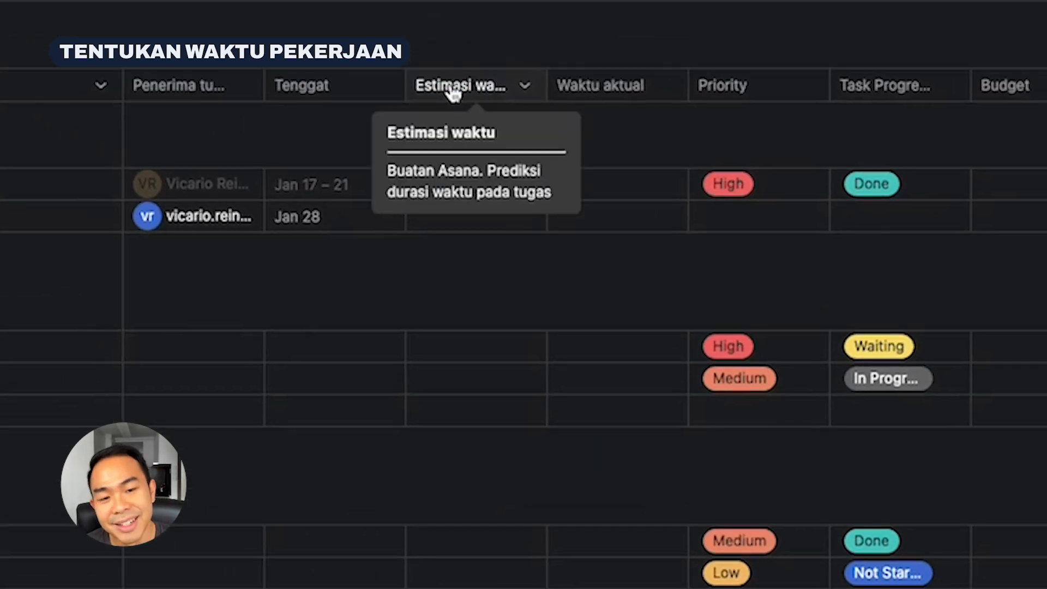
pyautogui.click(466, 183)
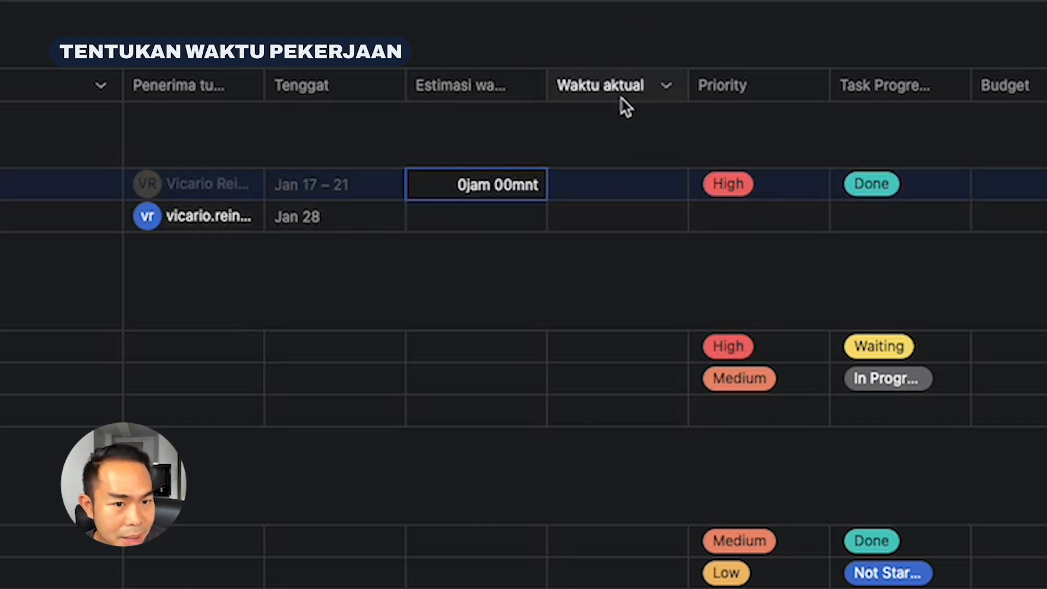
pyautogui.click(634, 180)
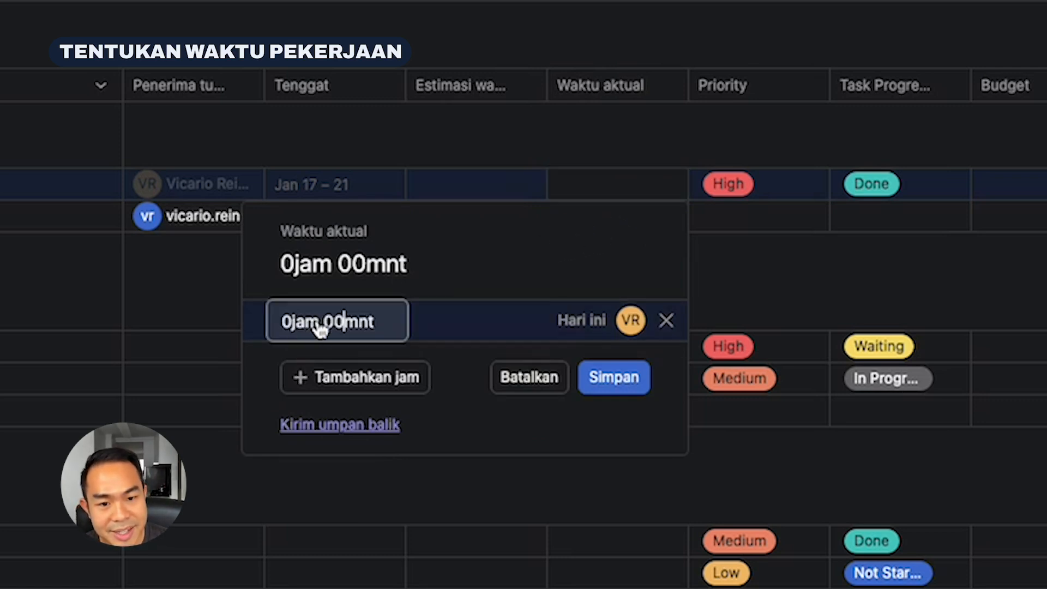
pyautogui.press('BackSpace')
pyautogui.press('BackSpace')
pyautogui.press('BackSpace')
pyautogui.press('BackSpace')
pyautogui.press('BackSpace')
pyautogui.press('BackSpace')
pyautogui.write('5')
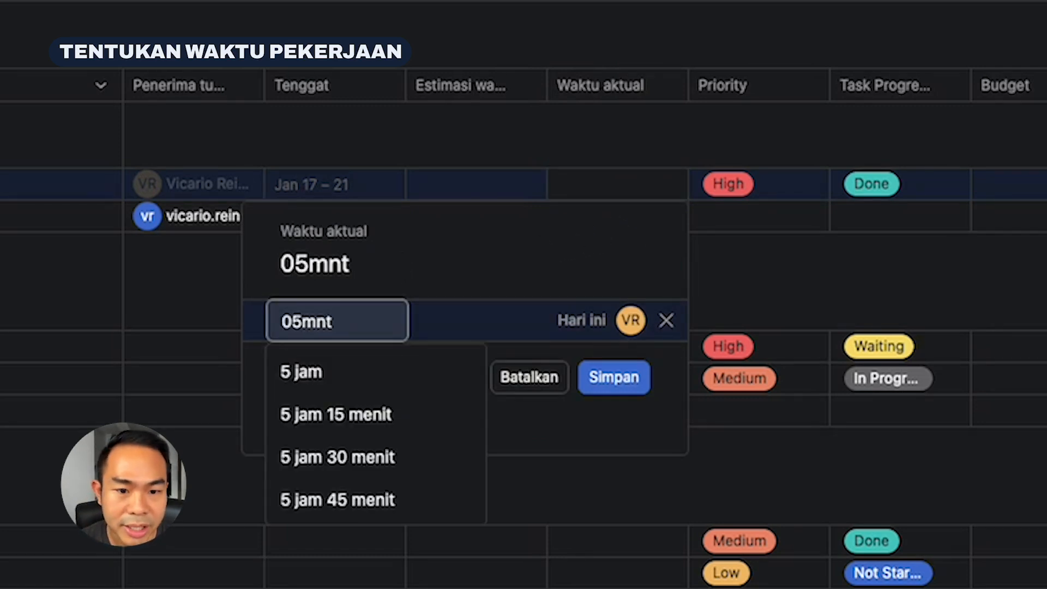
pyautogui.write('0jam 00')
pyautogui.press('BackSpace')
pyautogui.press('BackSpace')
pyautogui.press('BackSpace')
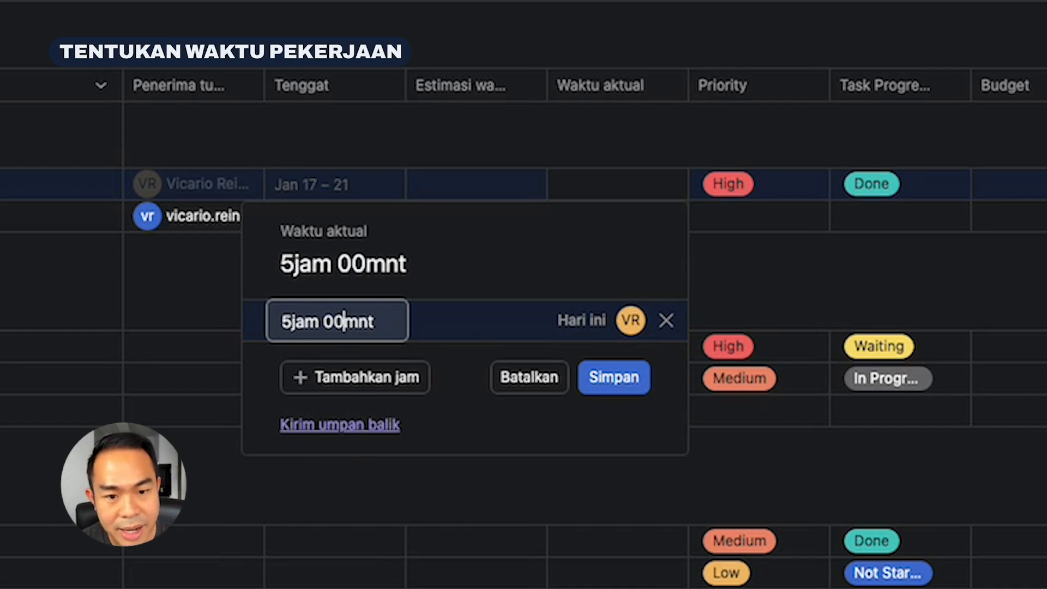
pyautogui.write('00')
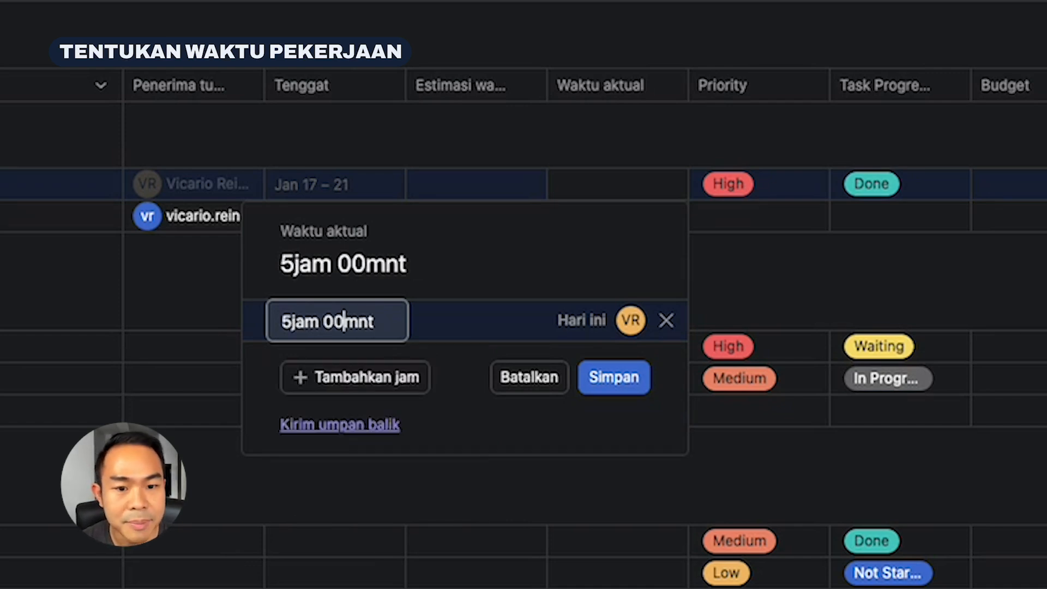
pyautogui.click(629, 363)
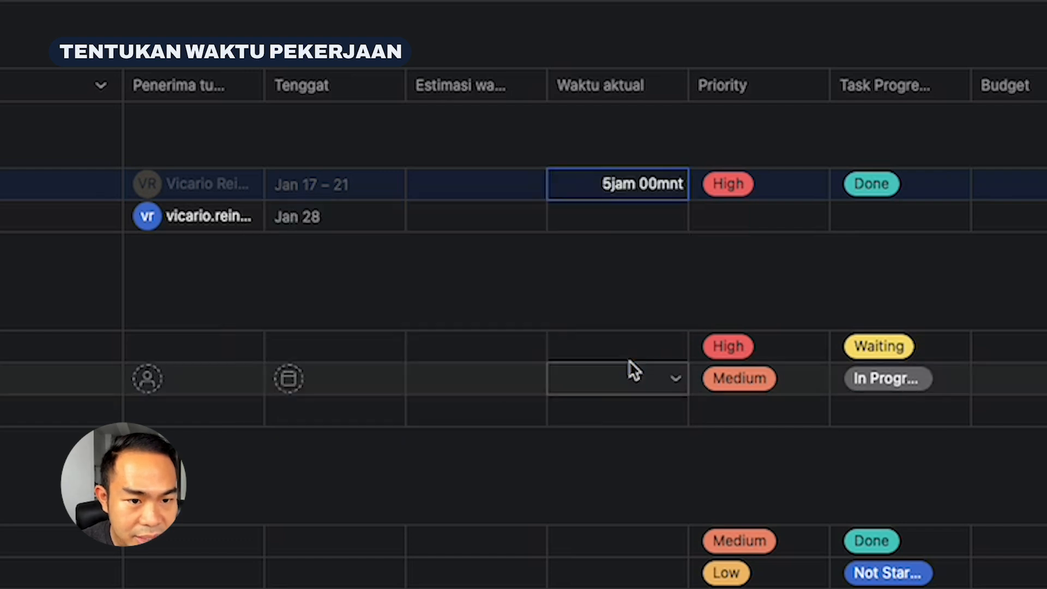
# Set the Estimasi waktu of the task Menentukan tujuan website to 3 jam
pyautogui.click(509, 186)
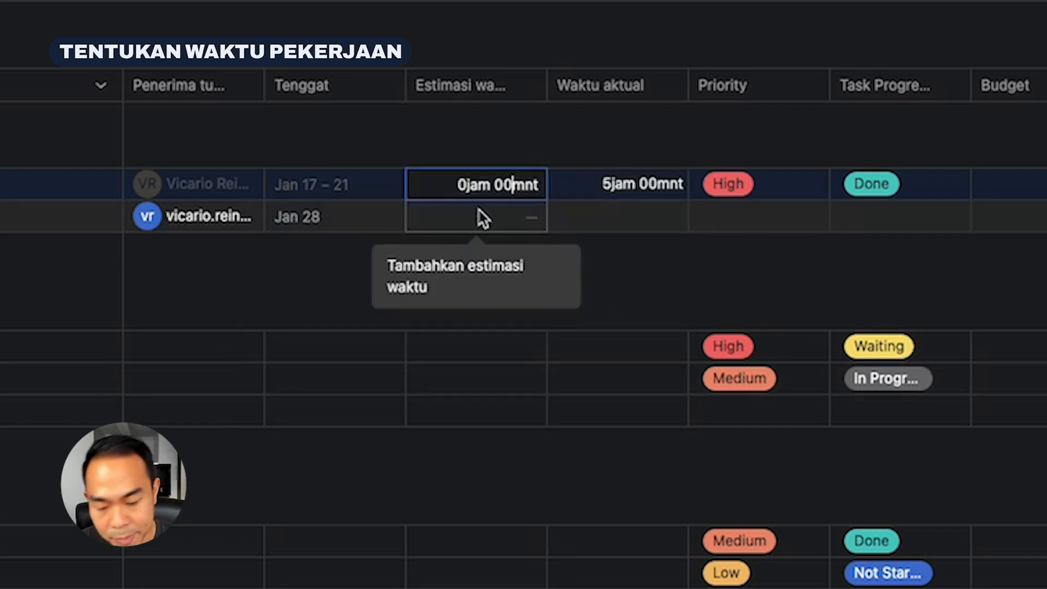
pyautogui.write('3')
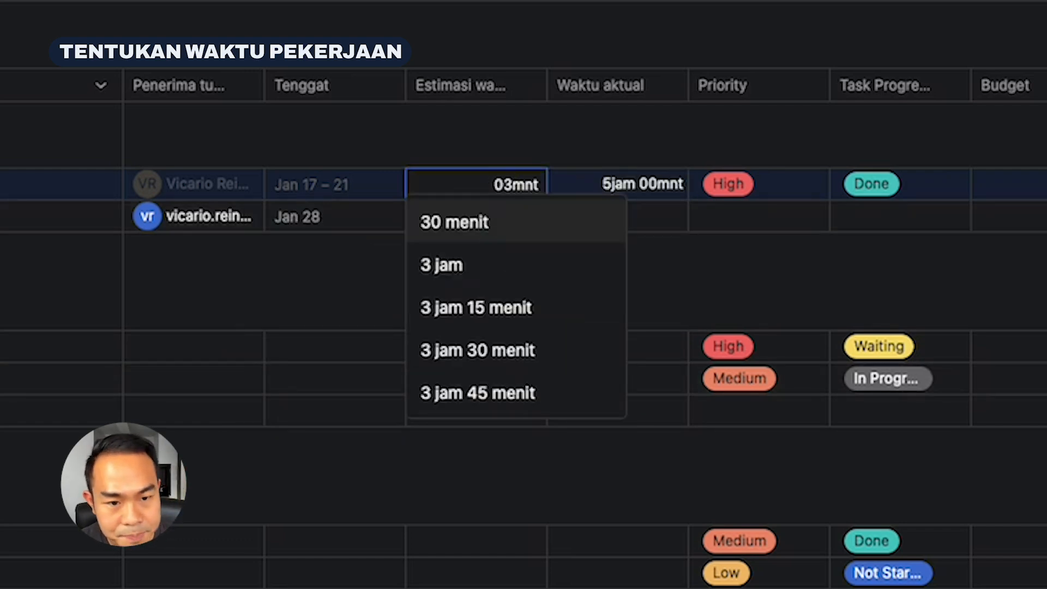
pyautogui.click(493, 273)
pyautogui.click(684, 280)
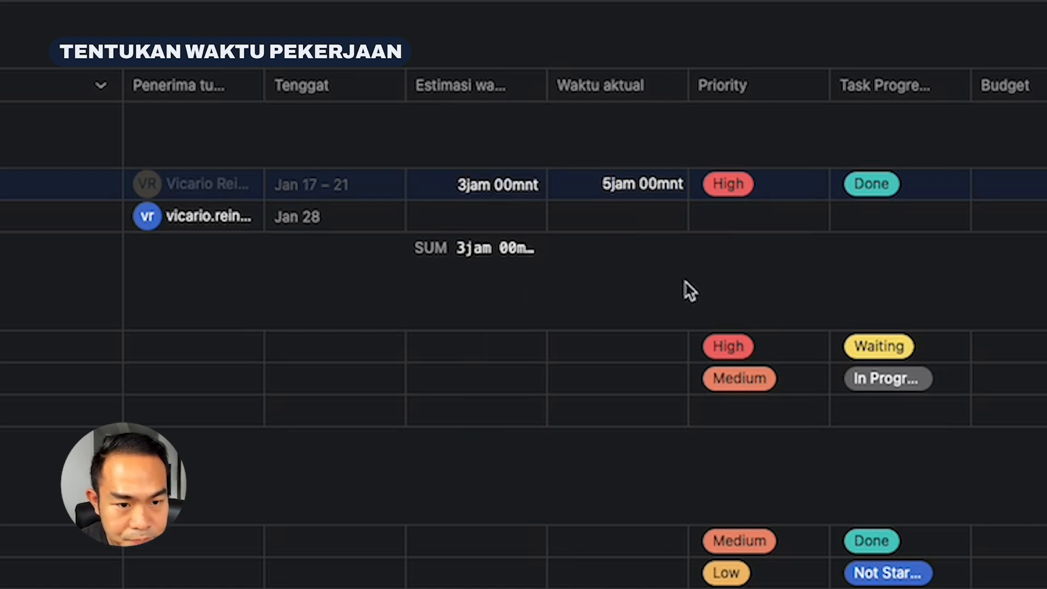
pyautogui.click(627, 218)
pyautogui.click(785, 266)
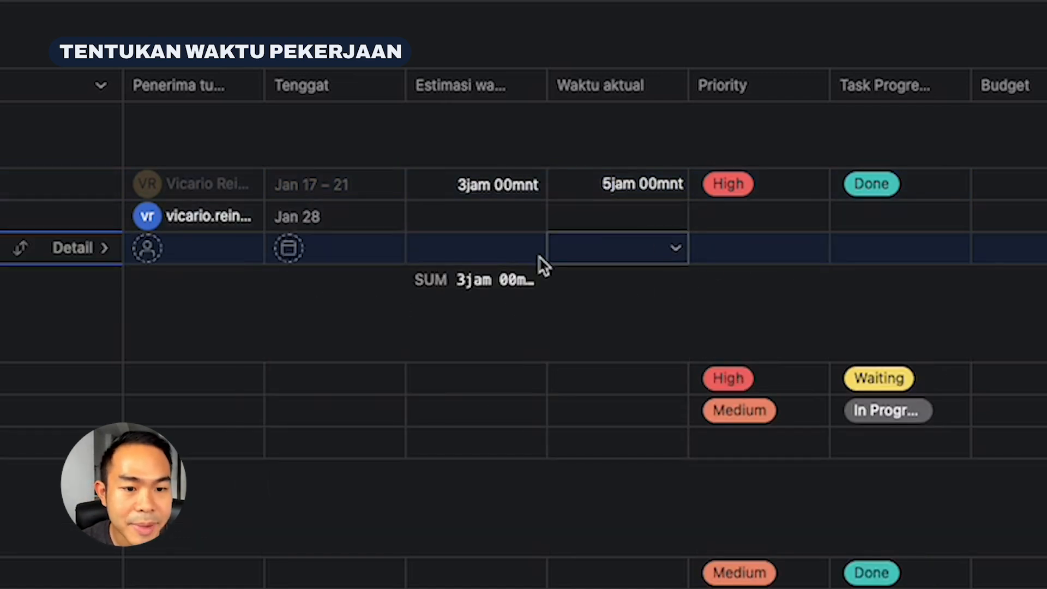
pyautogui.press('BackSpace')
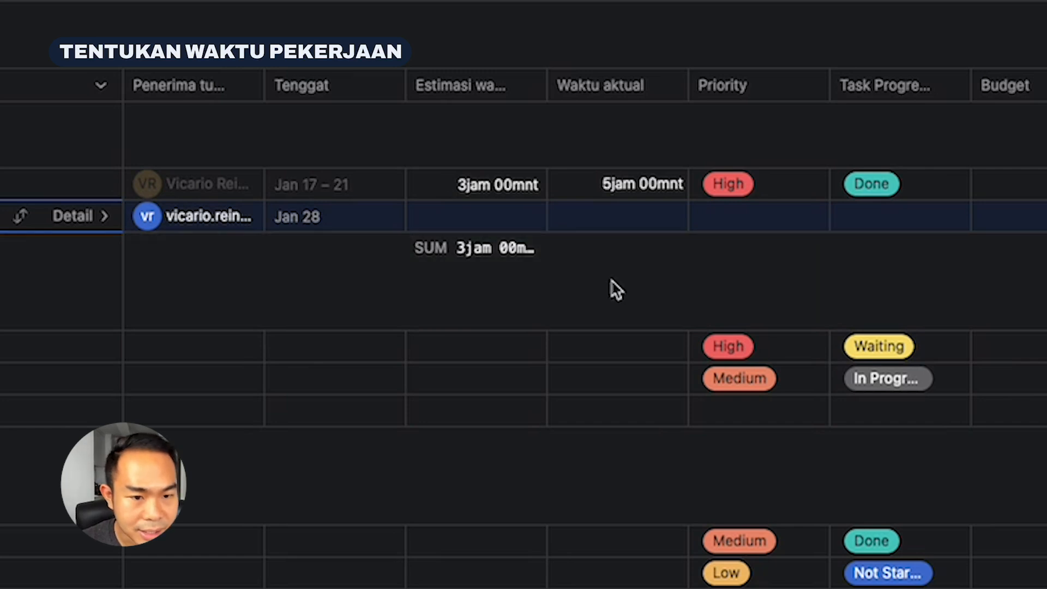
pyautogui.click(609, 260)
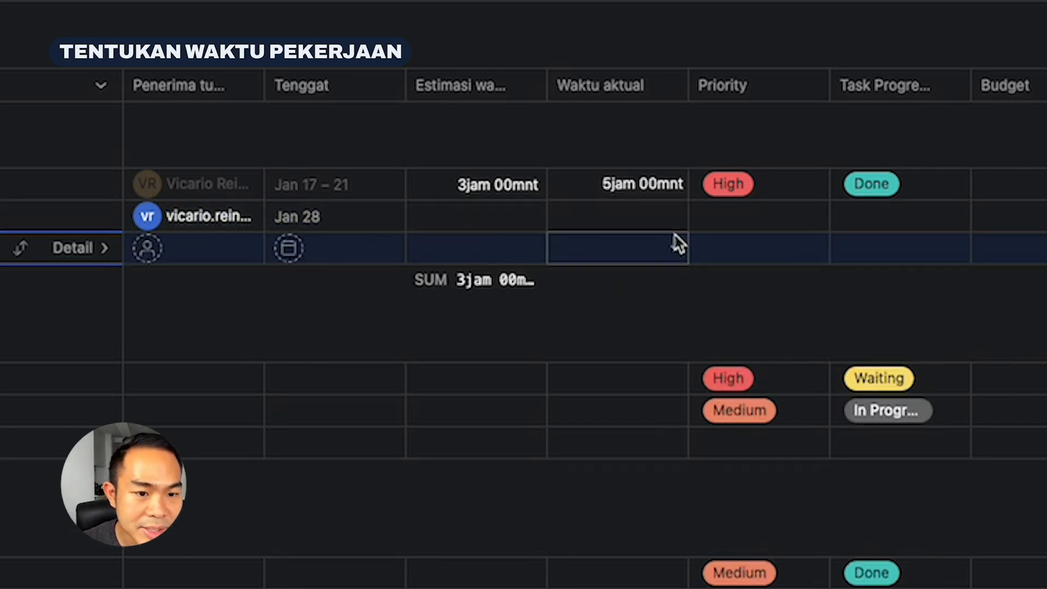
pyautogui.press('BackSpace')
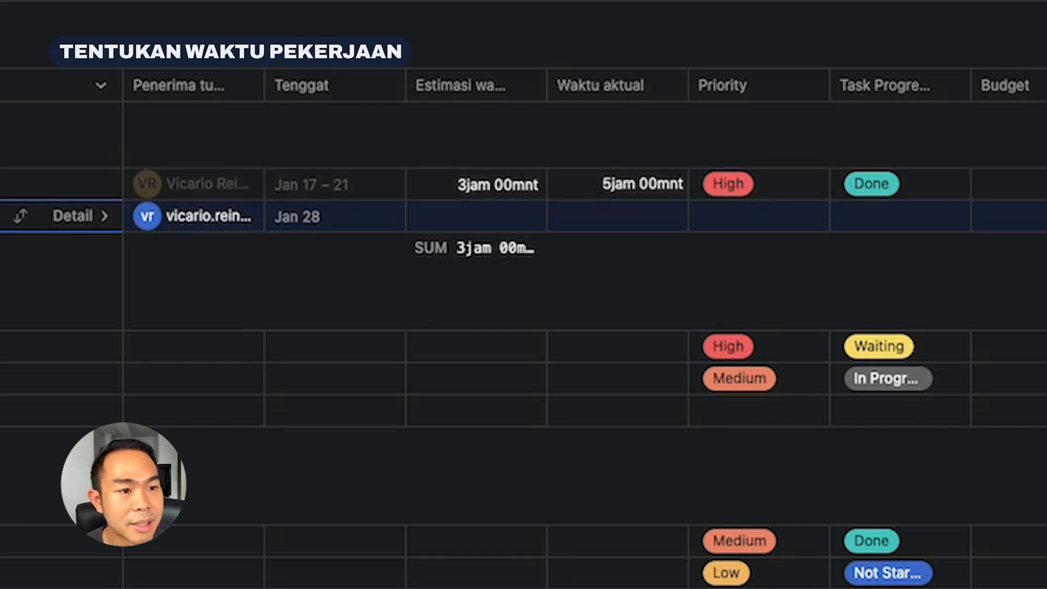
# Open the project customization and examine the rule that sets Task Progress to Done for completed tasks
pyautogui.click(1044, 2)
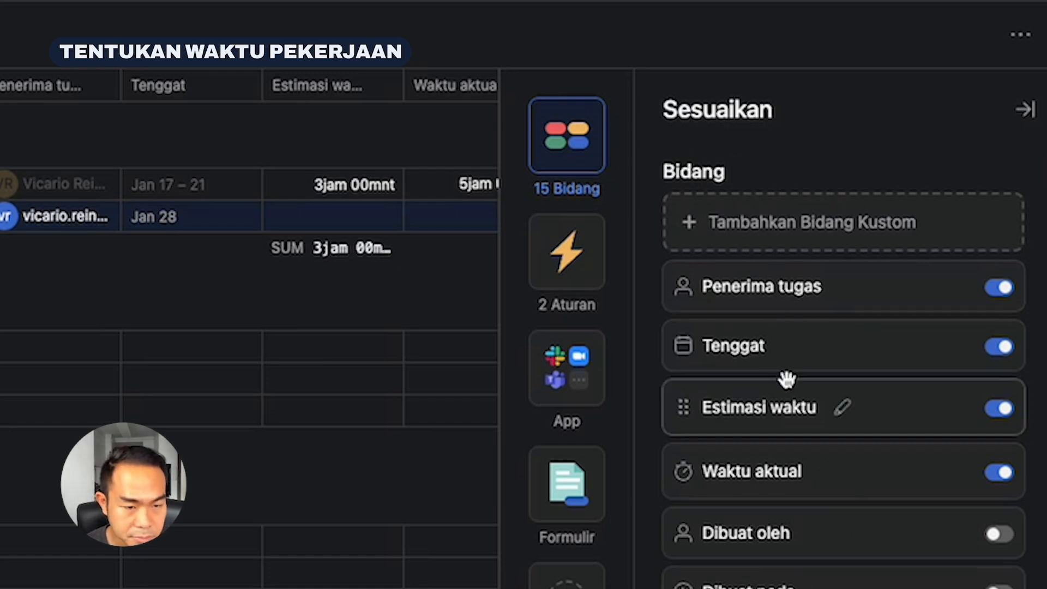
pyautogui.scroll(-5, 786, 376)
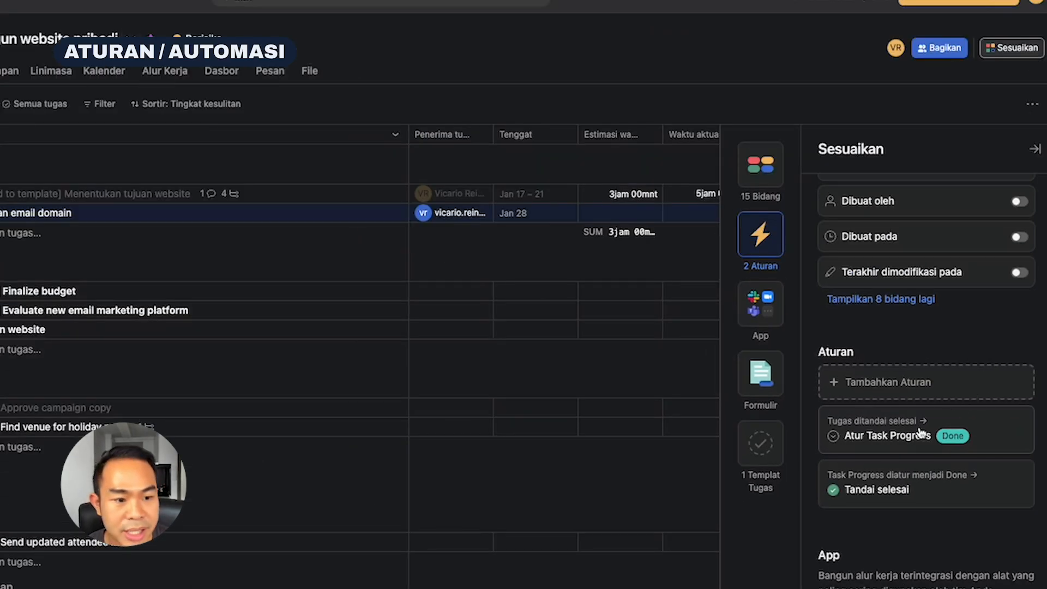
pyautogui.click(897, 444)
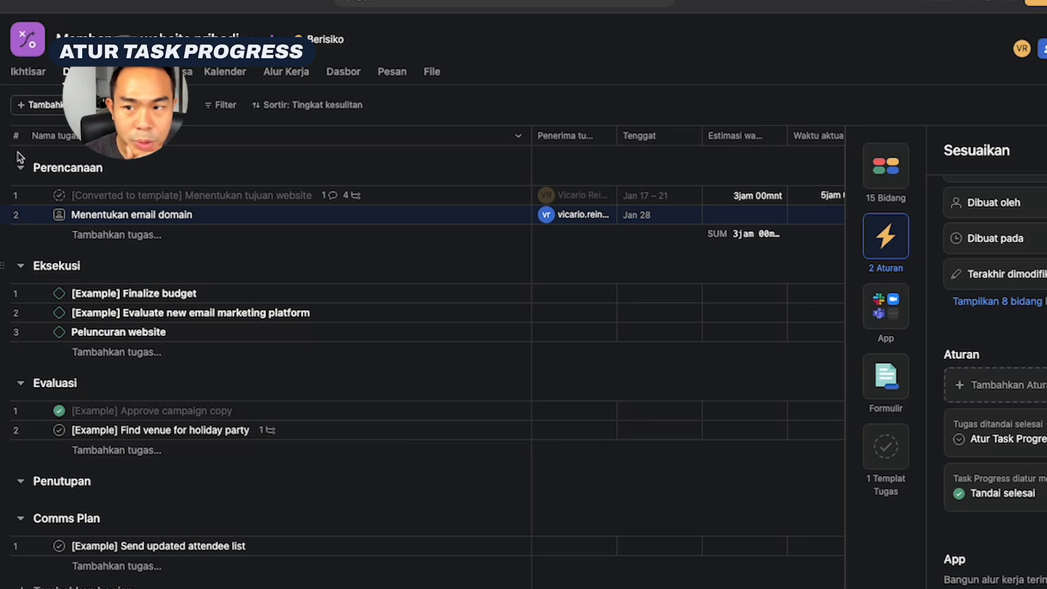
# Close the customization pane and mark the task Find venue for holiday party in Evaluasi as complete
pyautogui.click(1046, 150)
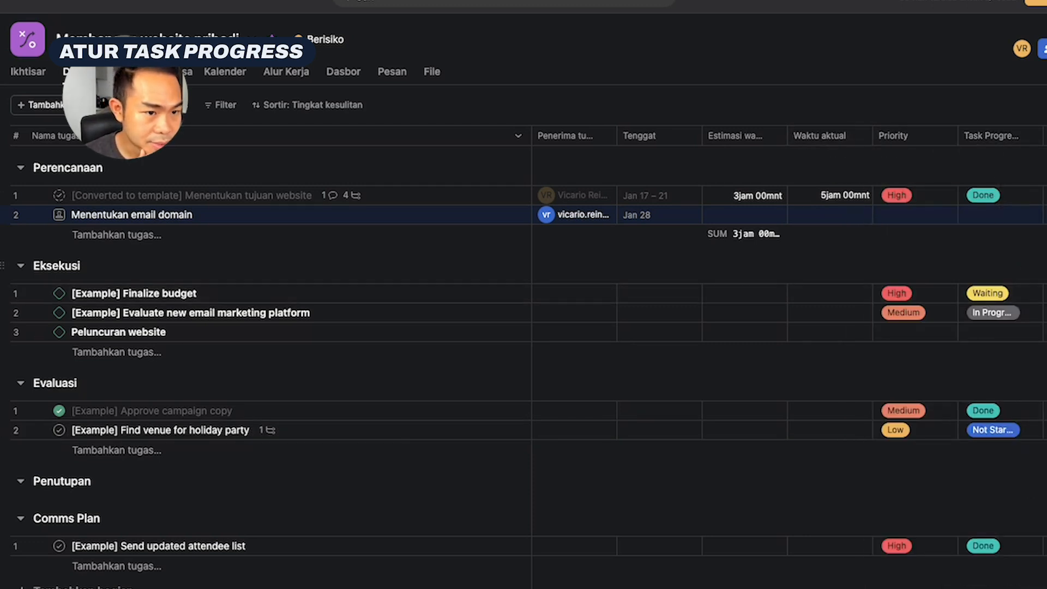
pyautogui.hscroll(3, 787, 354)
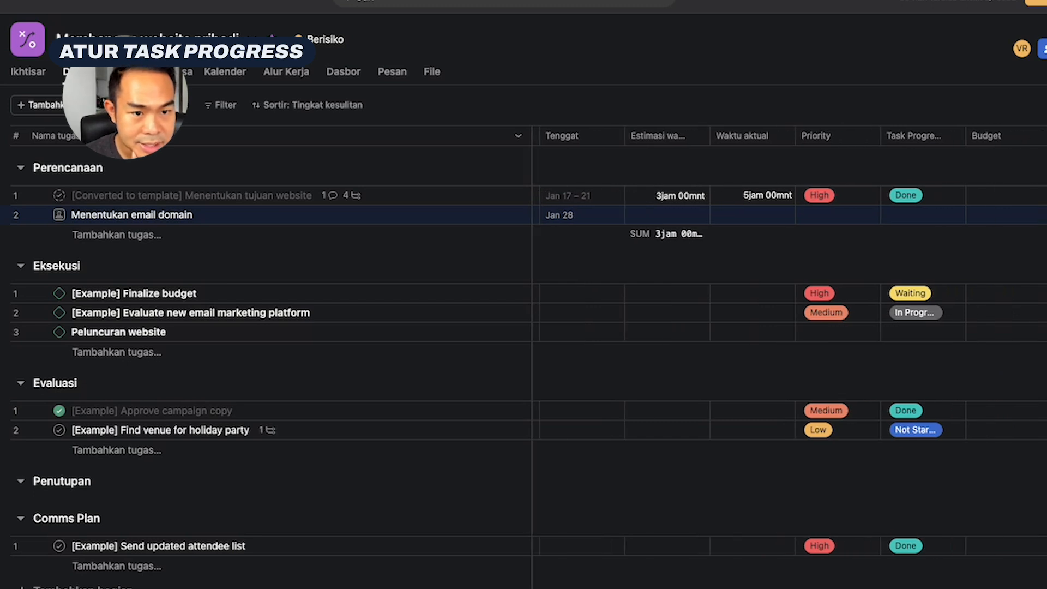
pyautogui.hscroll(-3, 788, 354)
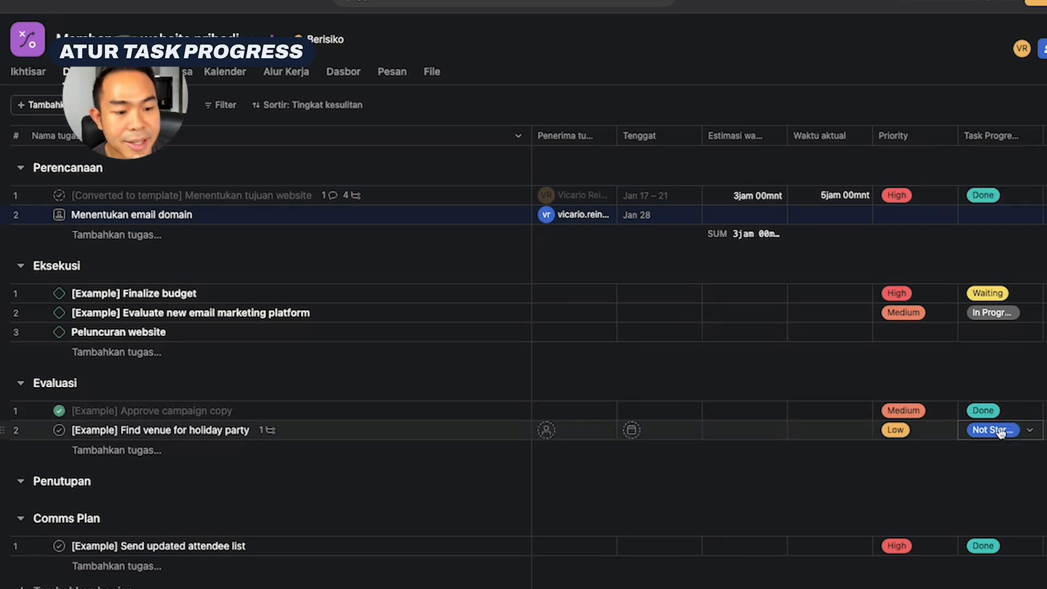
pyautogui.click(59, 430)
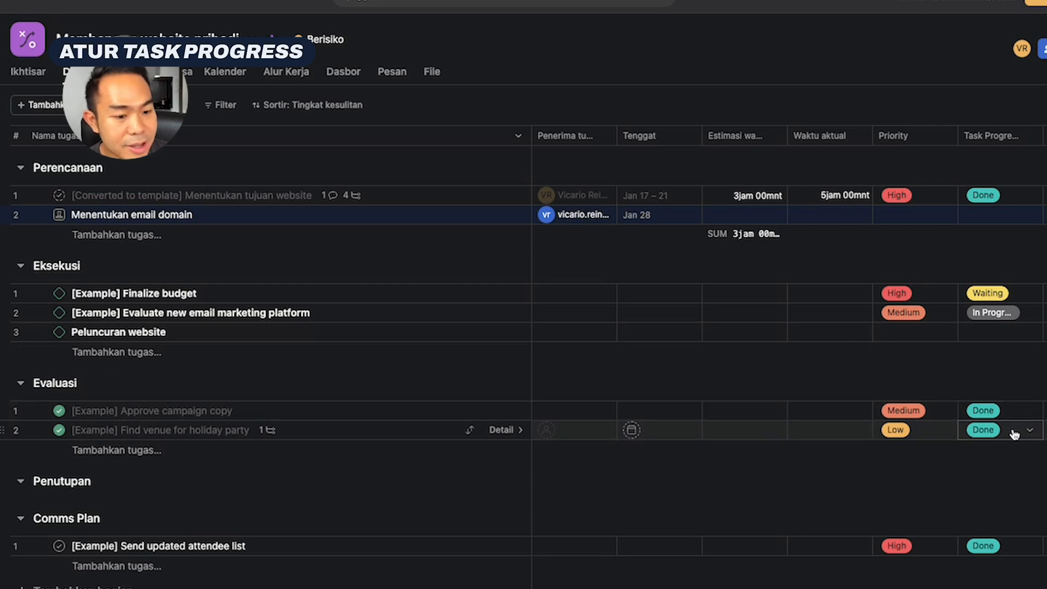
# Return to the project's Aturan and review the rules linking Task Progress Done with task completion
pyautogui.click(1035, 56)
pyautogui.click(767, 234)
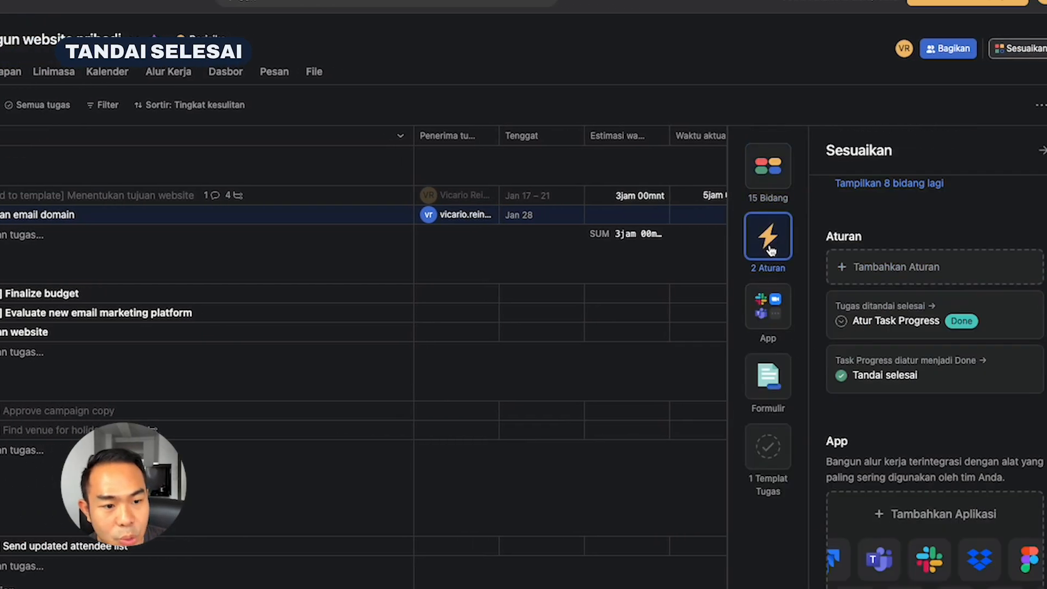
pyautogui.click(900, 327)
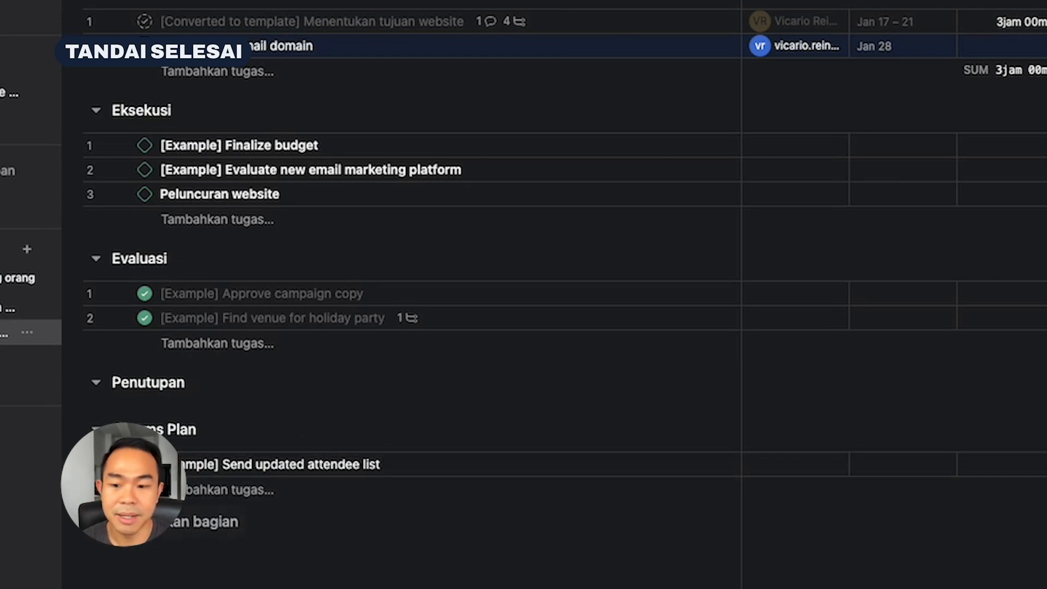
# Add a new section named Selesaikan Tugas below Comms Plan
pyautogui.click(208, 522)
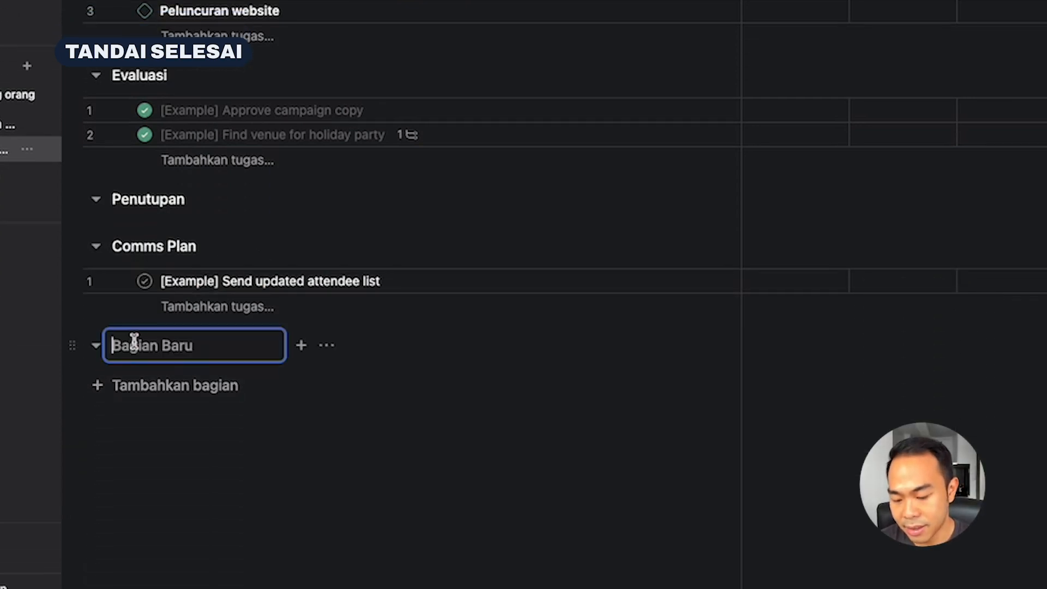
pyautogui.write('Selesa')
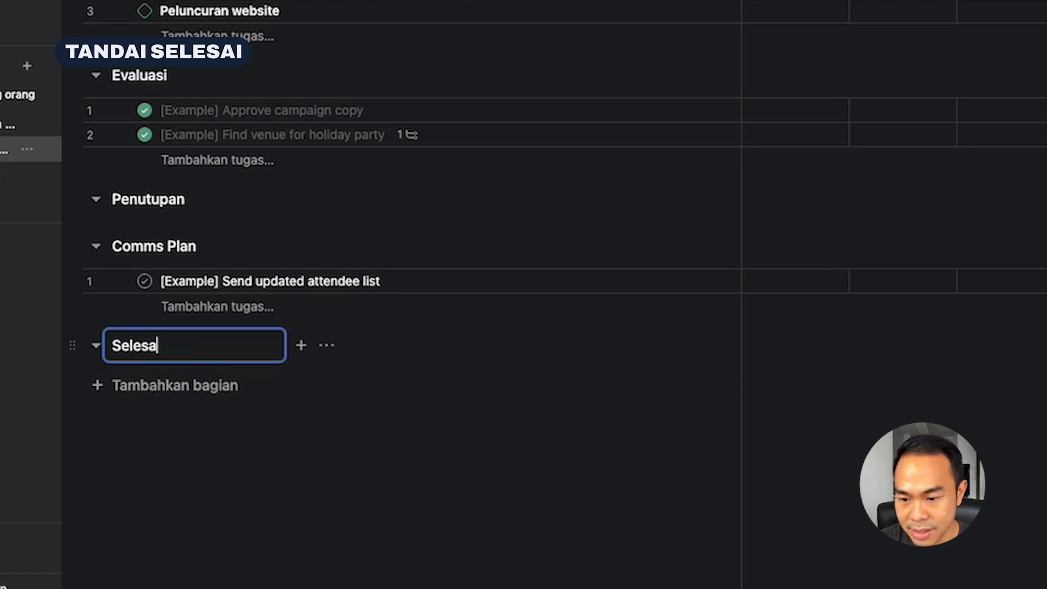
pyautogui.write('ikan Tugas')
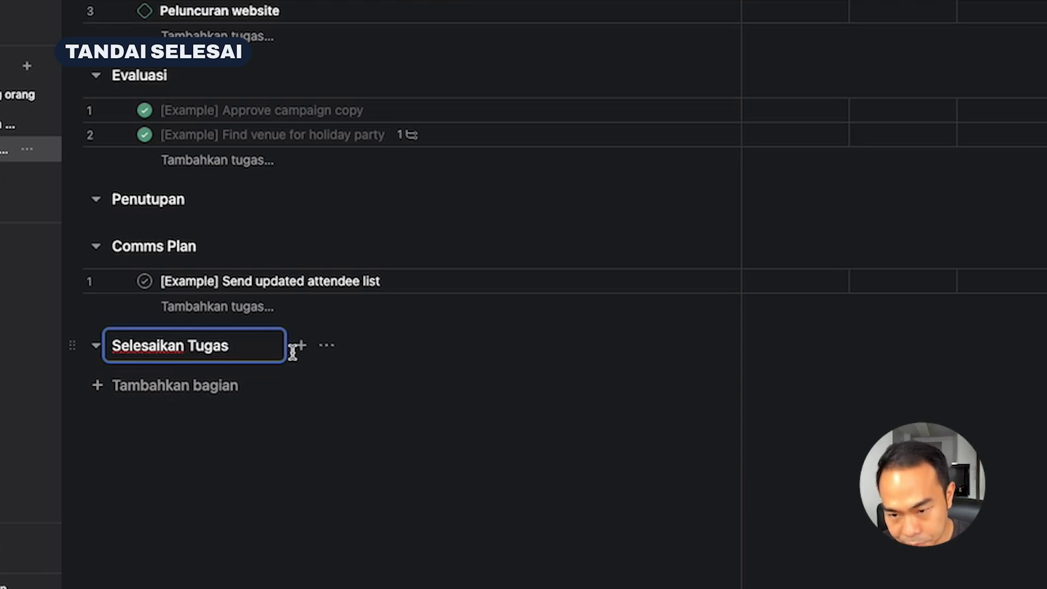
pyautogui.press('Return')
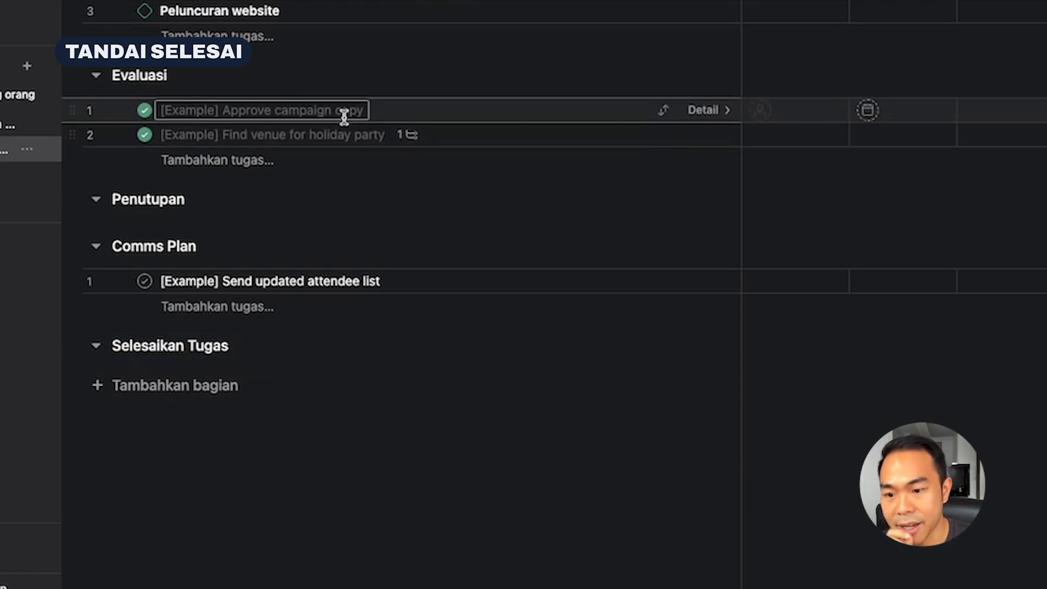
# Add the task Memberikan laporan below Find venue for holiday party in Evaluasi and mark it complete
pyautogui.click(385, 134)
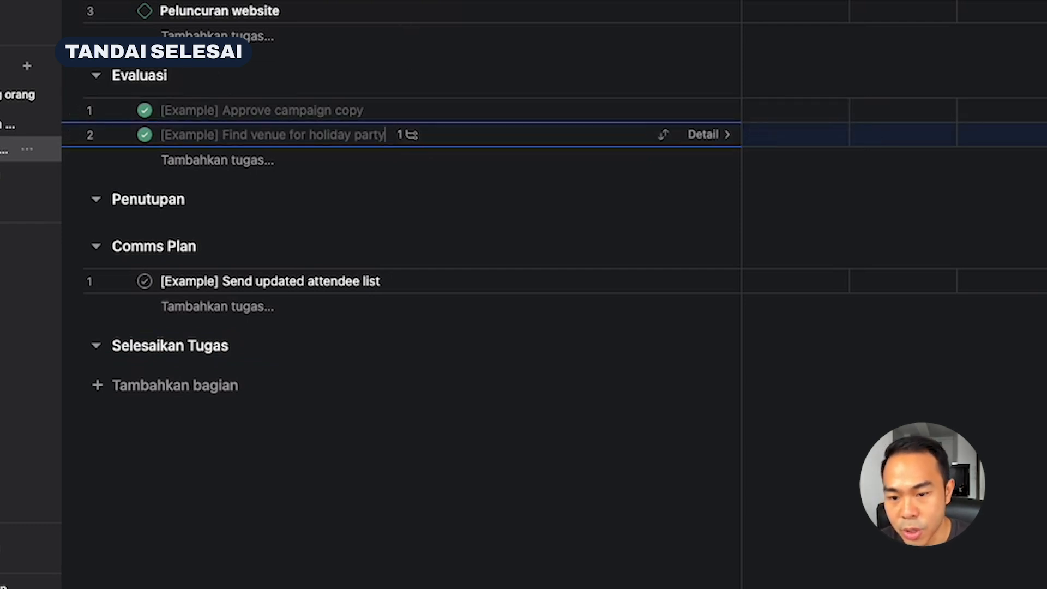
pyautogui.press('Return')
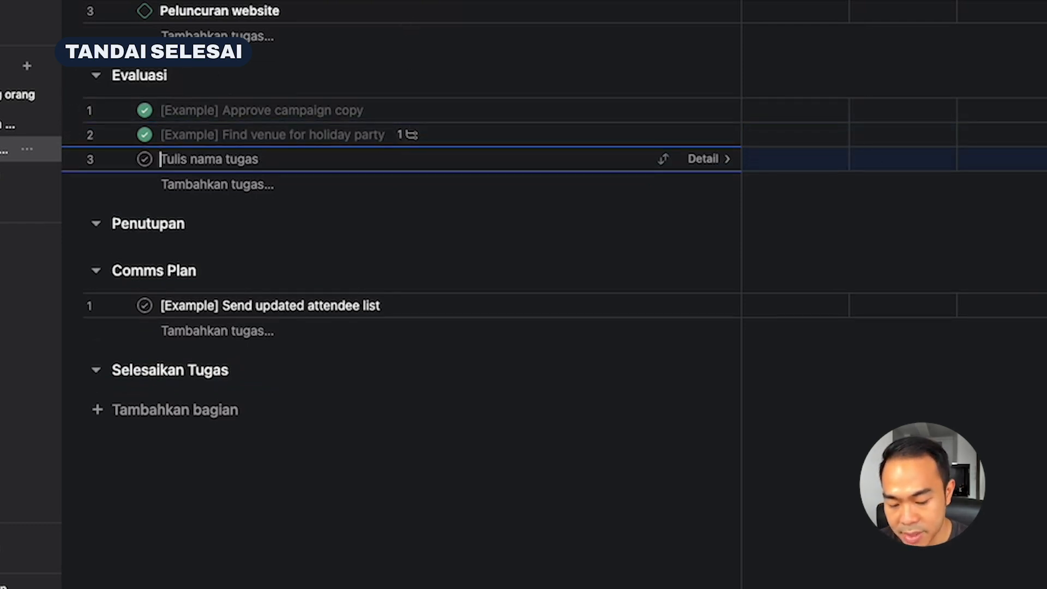
pyautogui.write('Memberikan laporan')
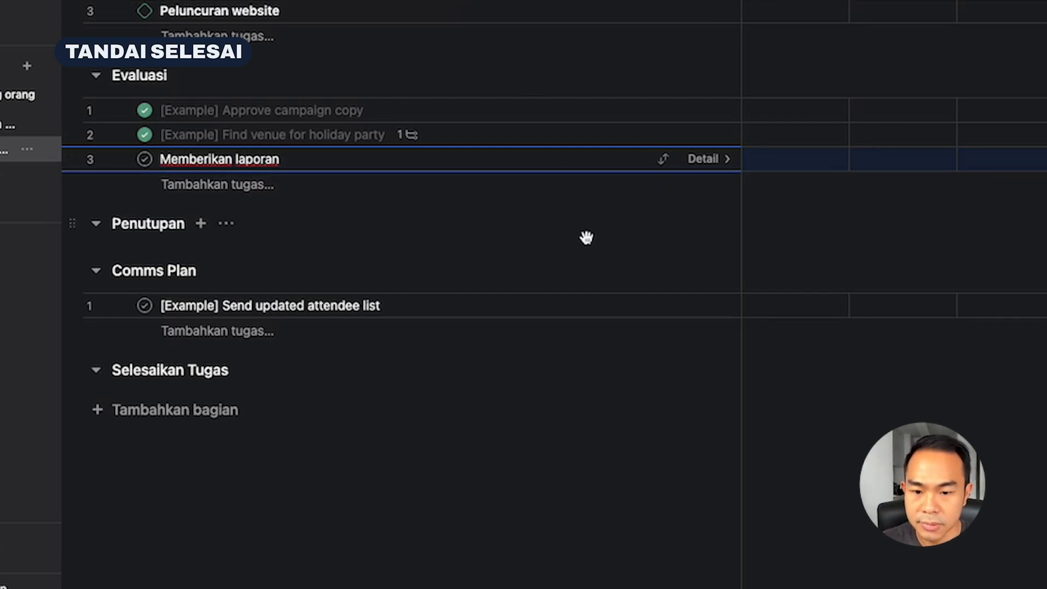
pyautogui.click(151, 160)
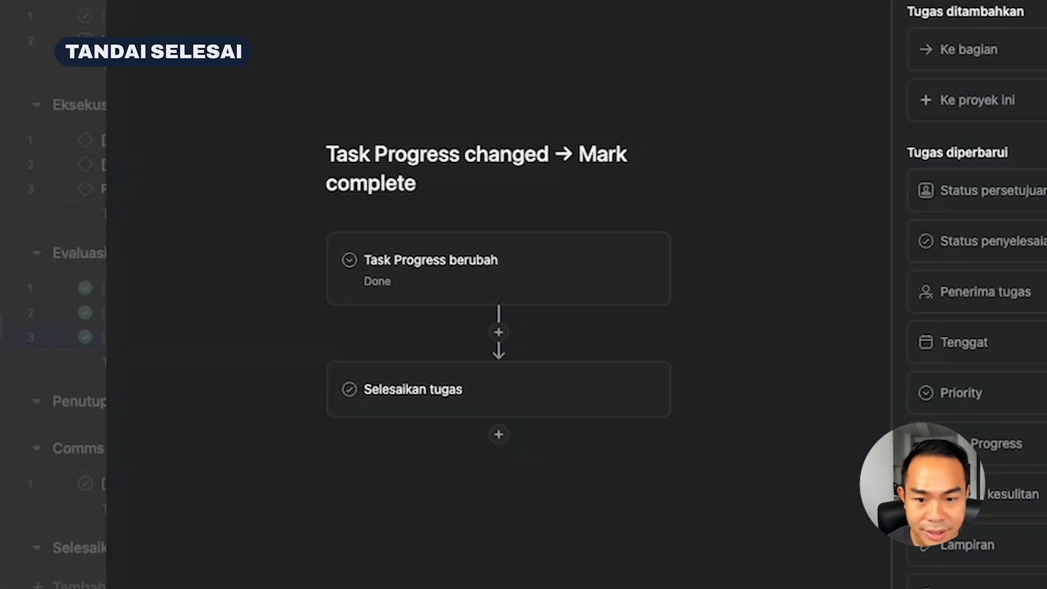
# Replace the Selesaikan tugas action in the Task Progress Done rule with moving the task to the Penutupan section
pyautogui.click(481, 385)
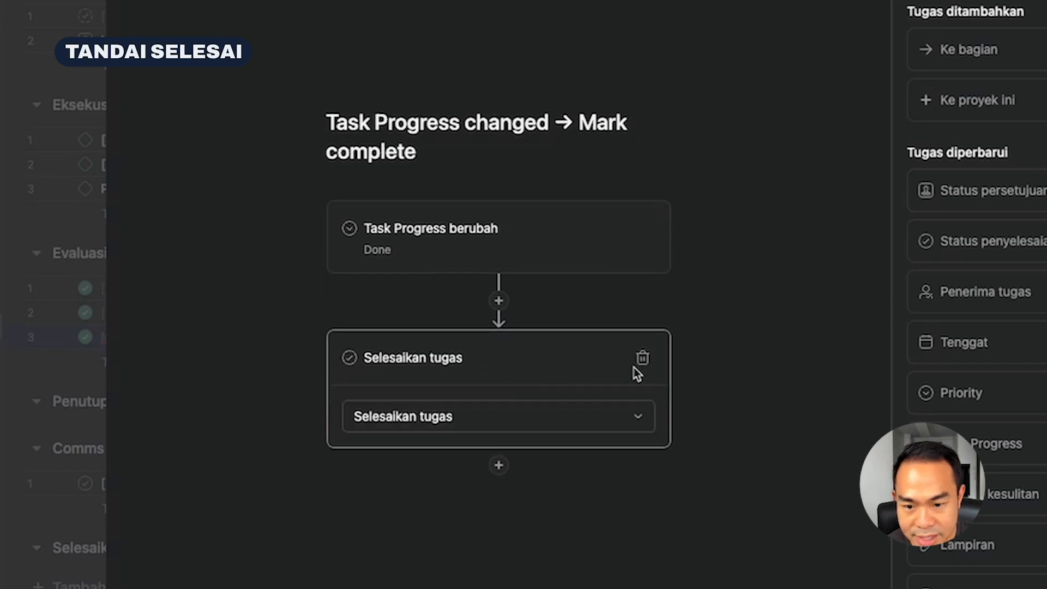
pyautogui.click(612, 424)
pyautogui.click(612, 424)
pyautogui.click(643, 358)
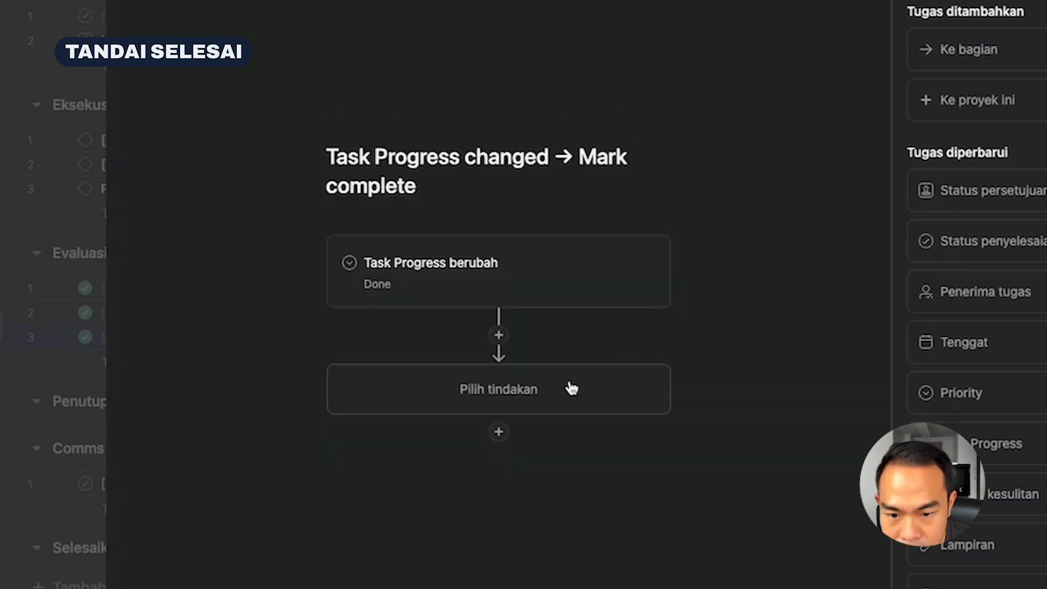
pyautogui.click(511, 392)
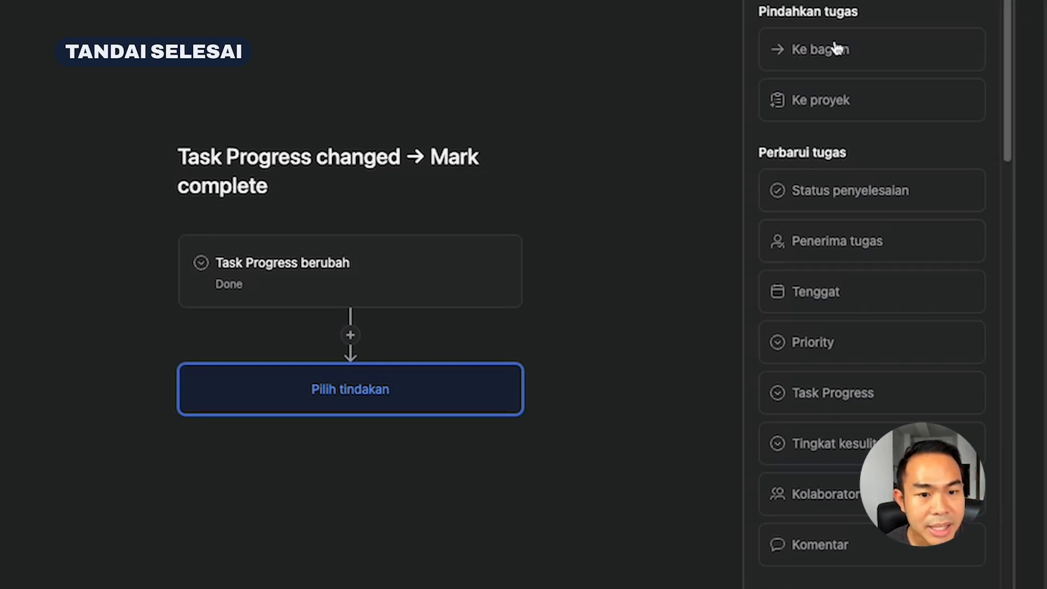
pyautogui.click(846, 60)
pyautogui.click(367, 430)
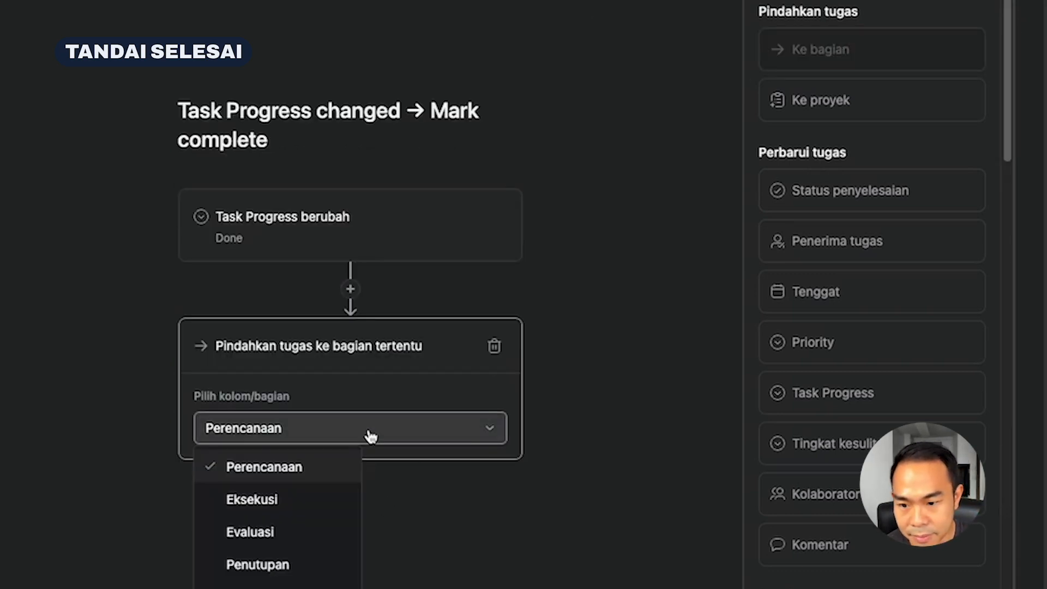
pyautogui.click(276, 563)
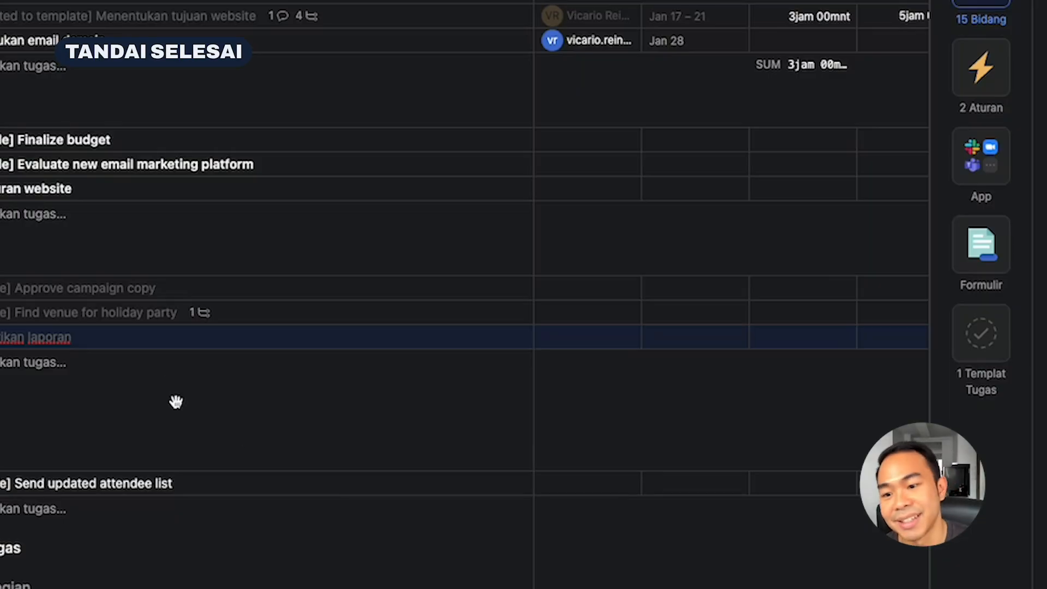
# Add the task Melakukan presentasi below Memberikan laporan in Evaluasi and mark it complete
pyautogui.click(314, 175)
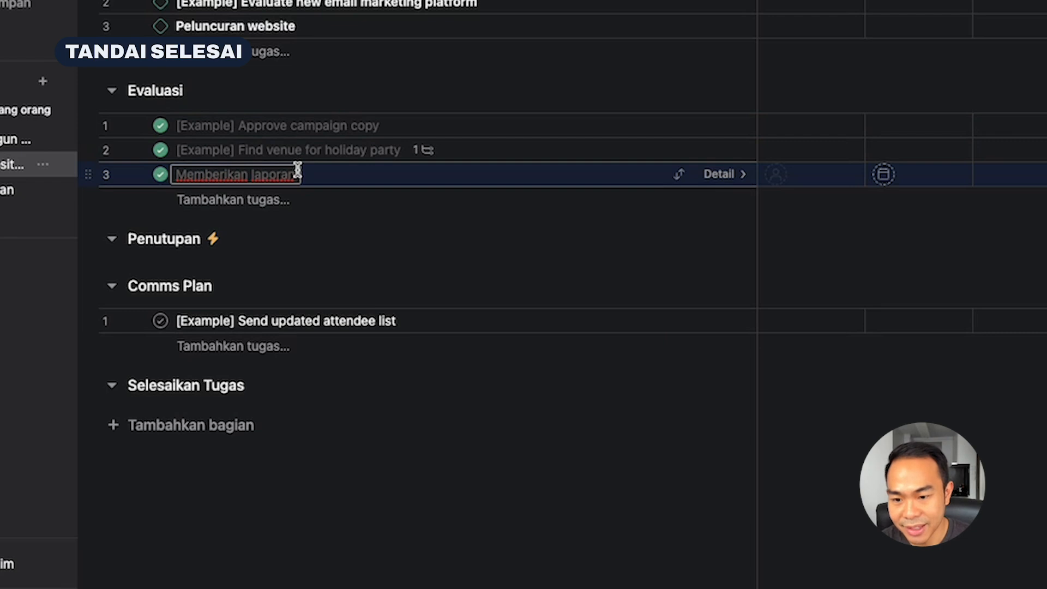
pyautogui.click(339, 198)
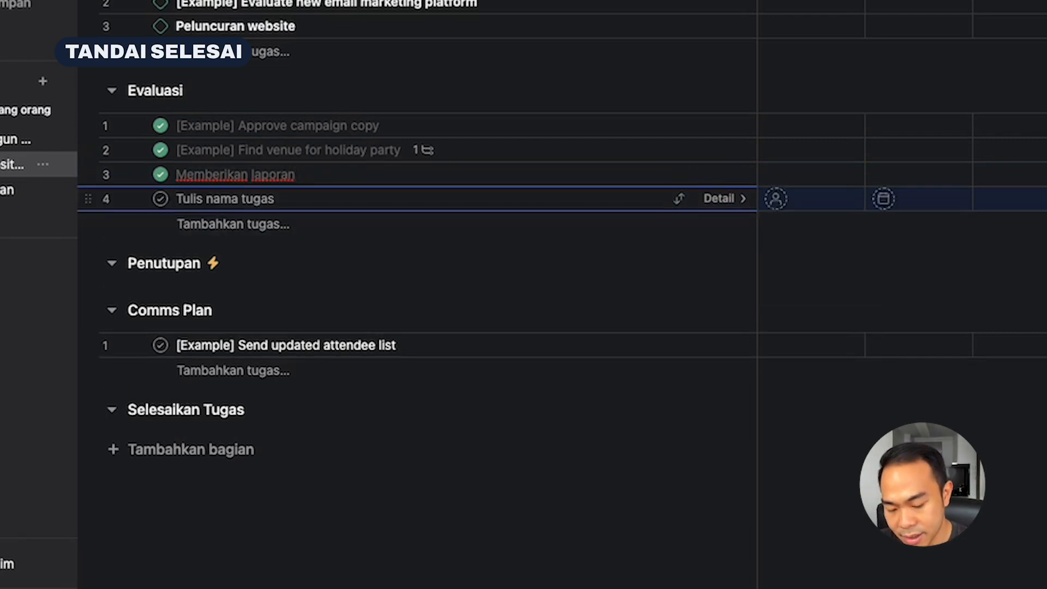
pyautogui.write('tMelakukan p')
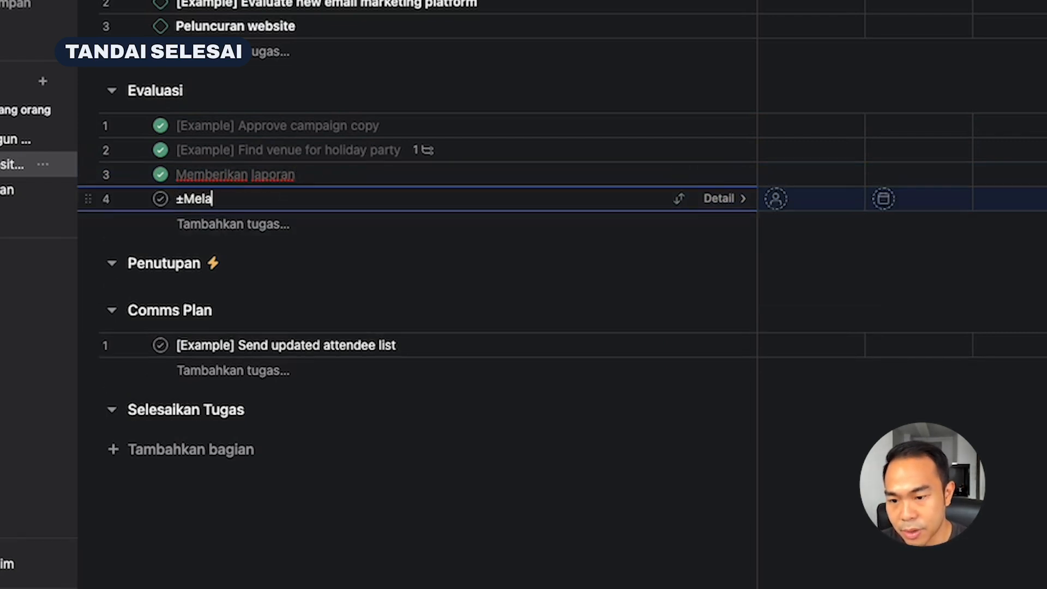
pyautogui.write('resentasi')
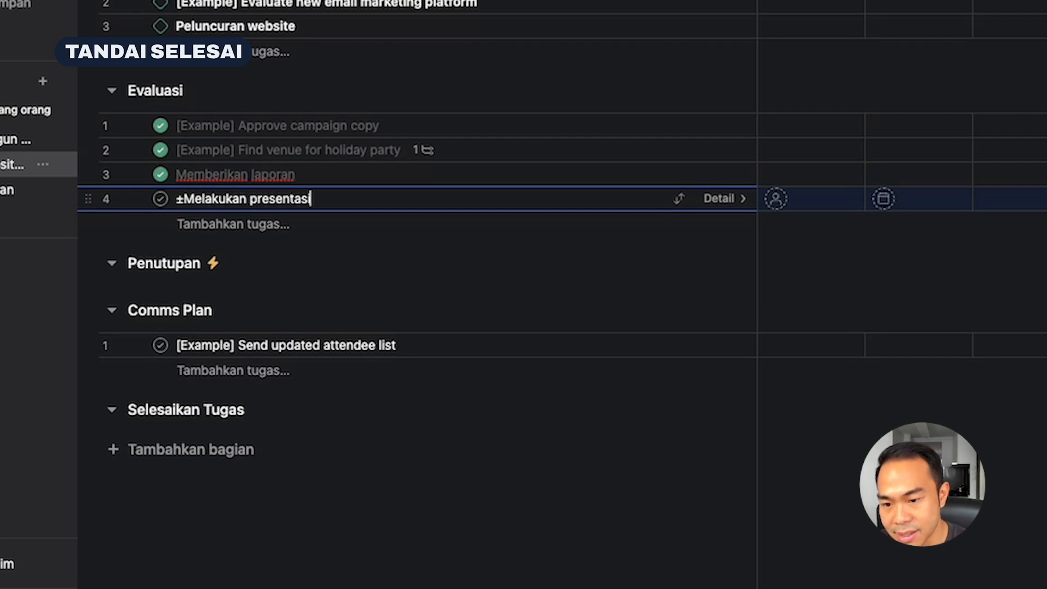
pyautogui.click(183, 199)
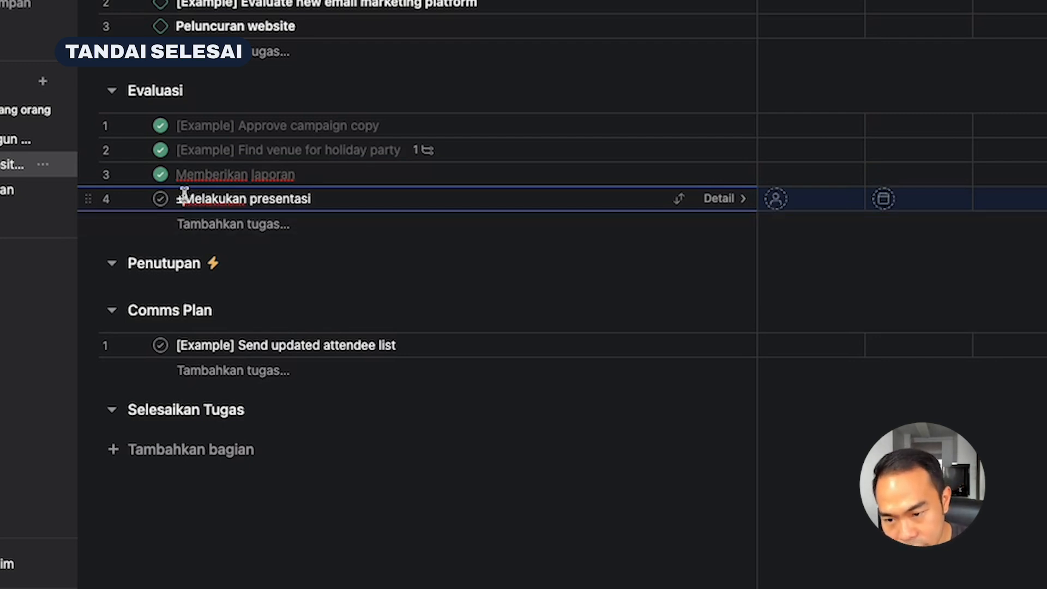
pyautogui.press('BackSpace')
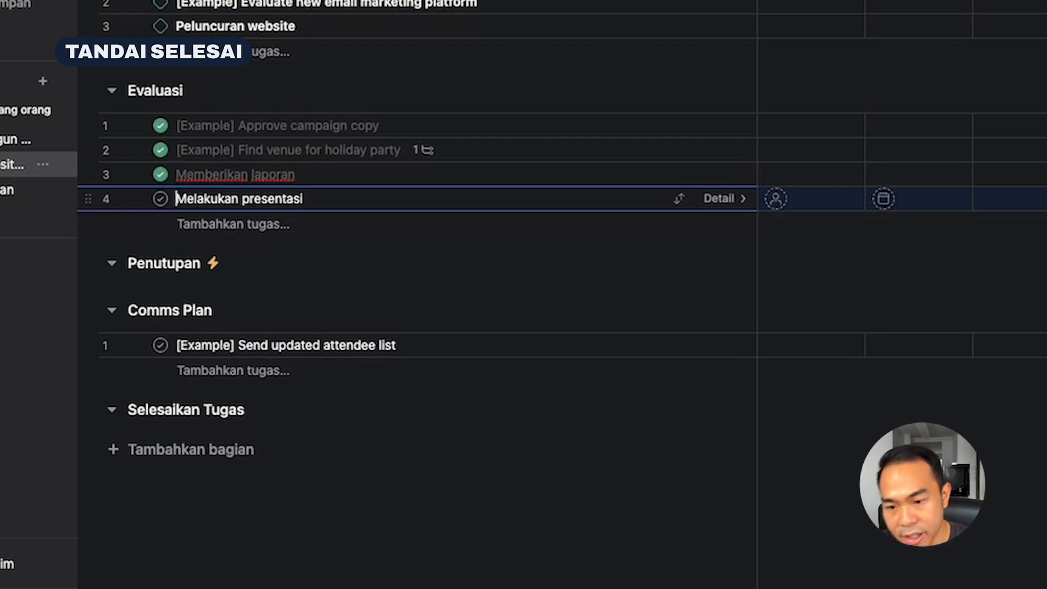
pyautogui.click(161, 199)
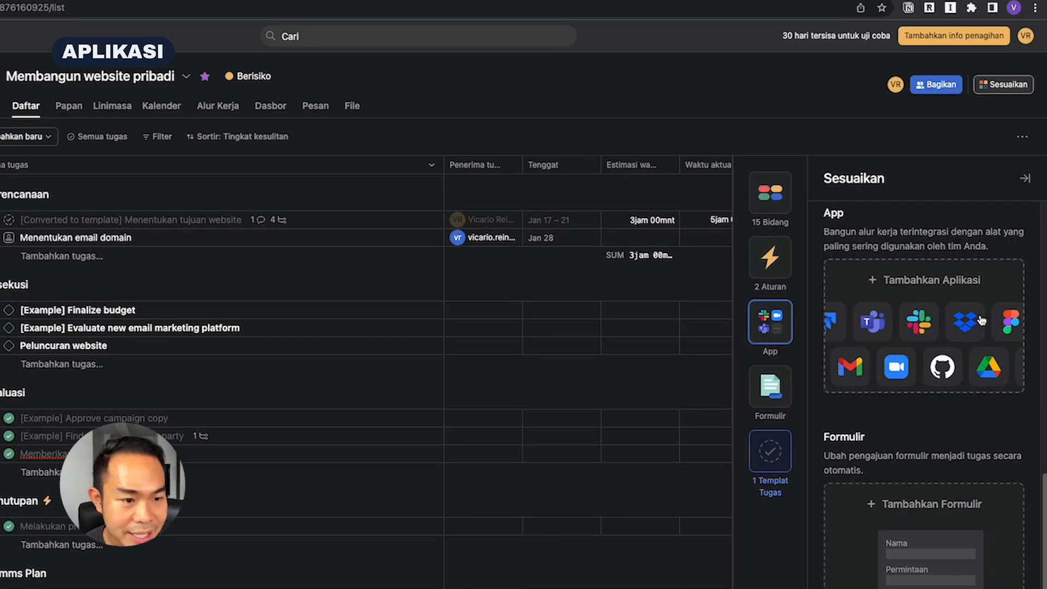
# Open the catalogue of apps for the project, examine the integrations offered in each category, and close it
pyautogui.click(979, 317)
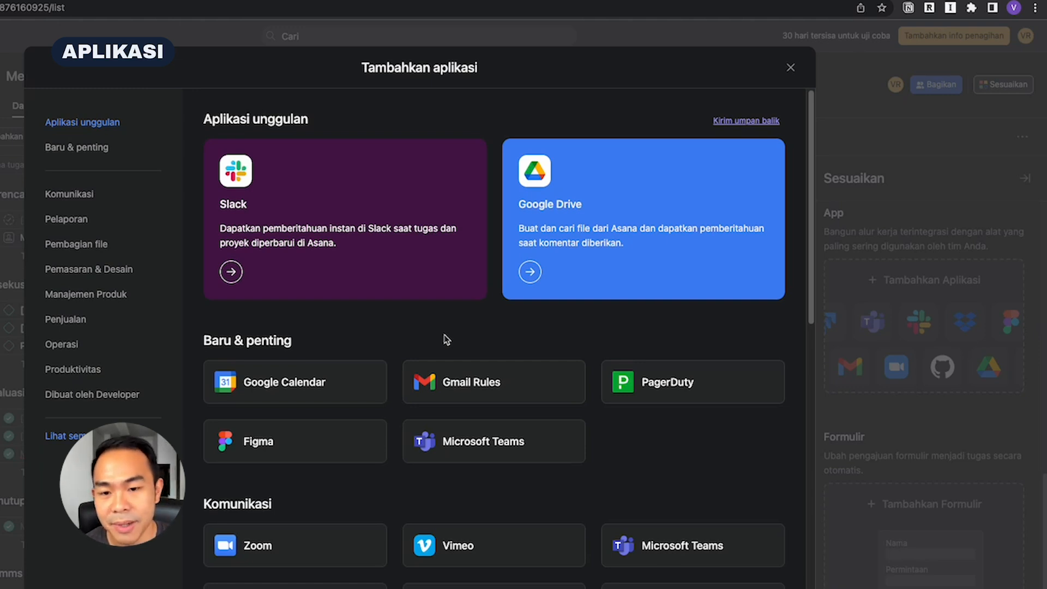
pyautogui.scroll(-2, 446, 339)
pyautogui.scroll(-2, 444, 339)
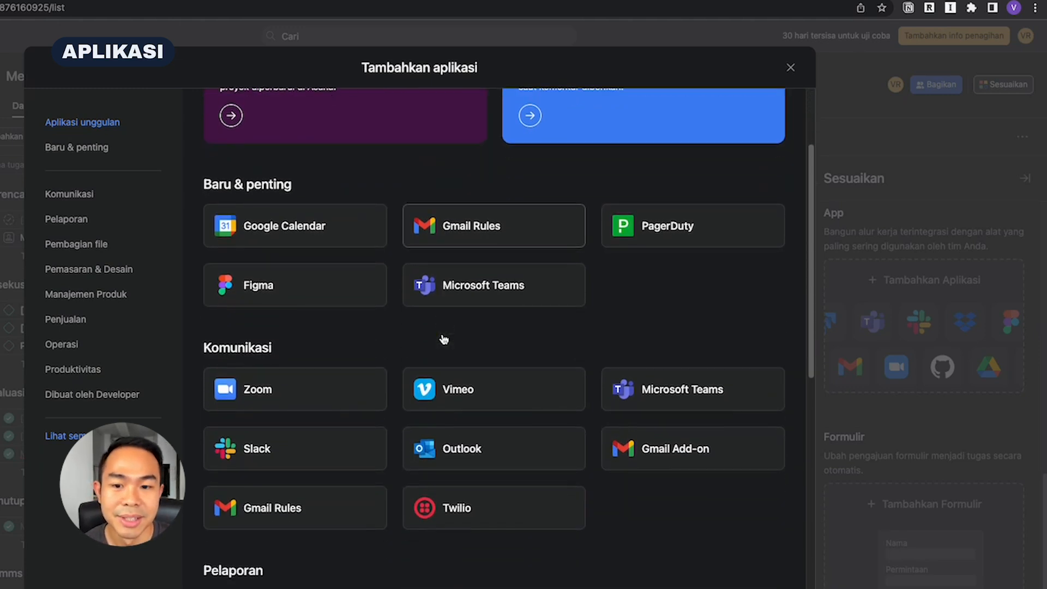
pyautogui.scroll(-2, 436, 339)
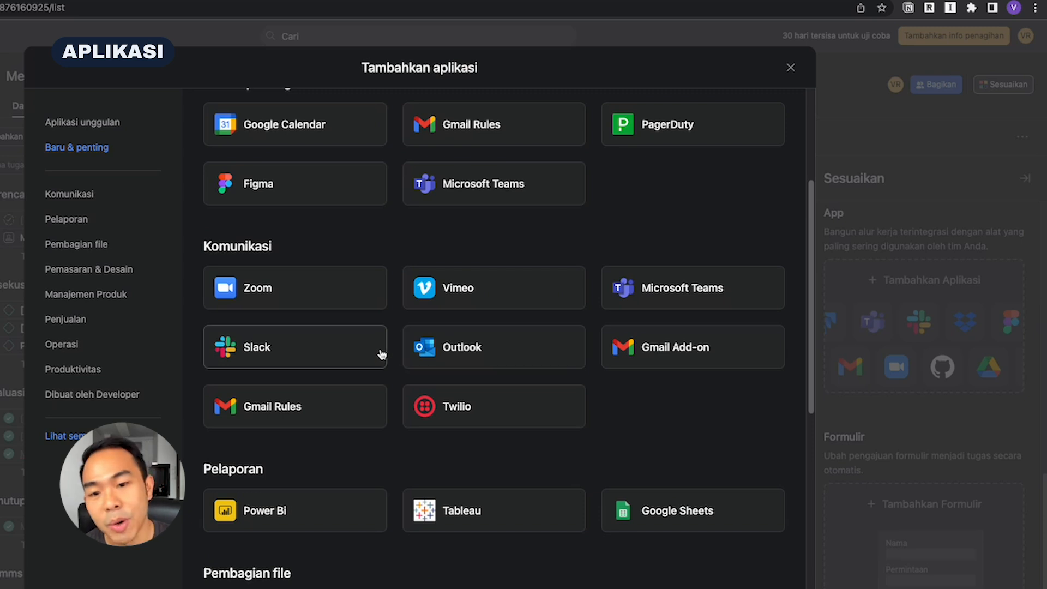
pyautogui.scroll(-3, 376, 356)
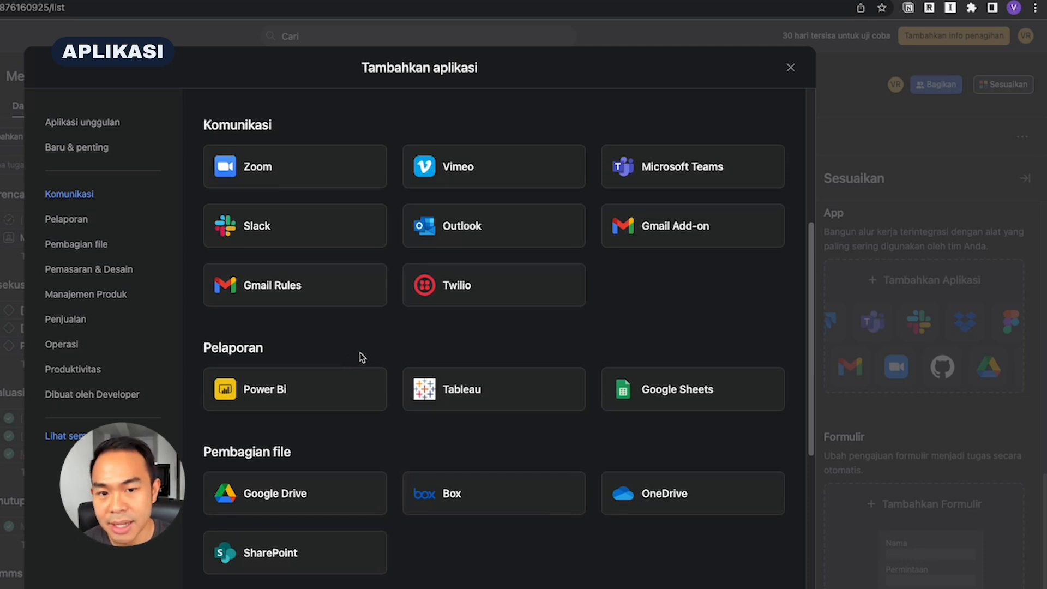
pyautogui.scroll(-5, 362, 357)
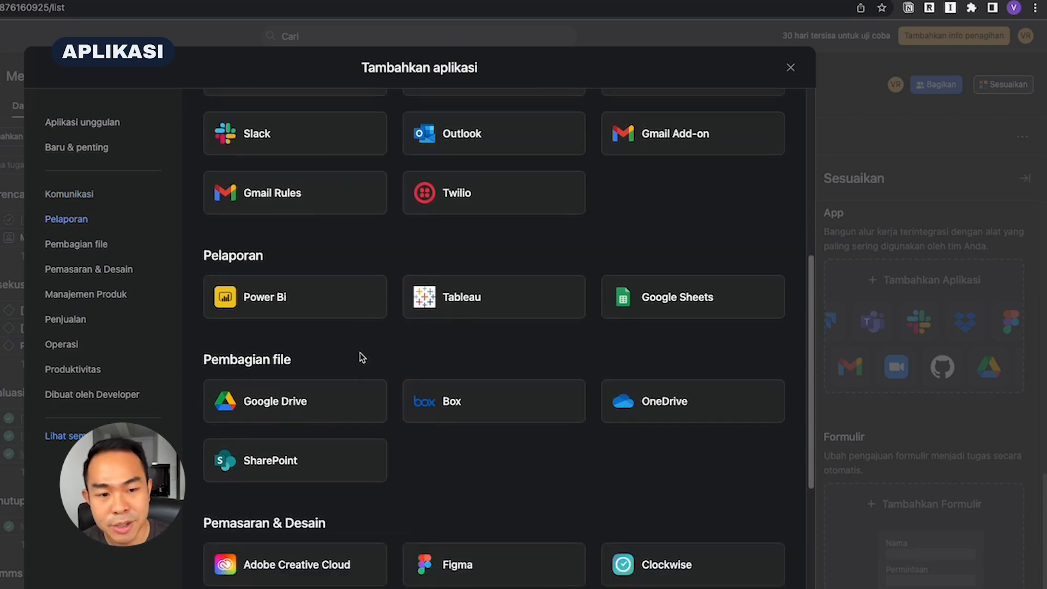
pyautogui.scroll(-5, 362, 357)
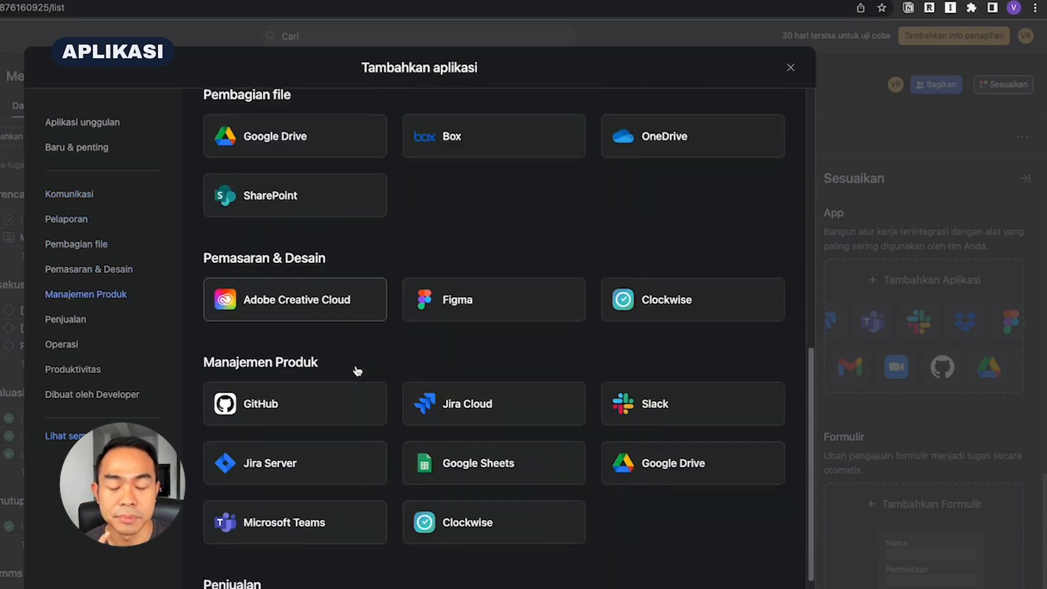
pyautogui.scroll(-6, 360, 367)
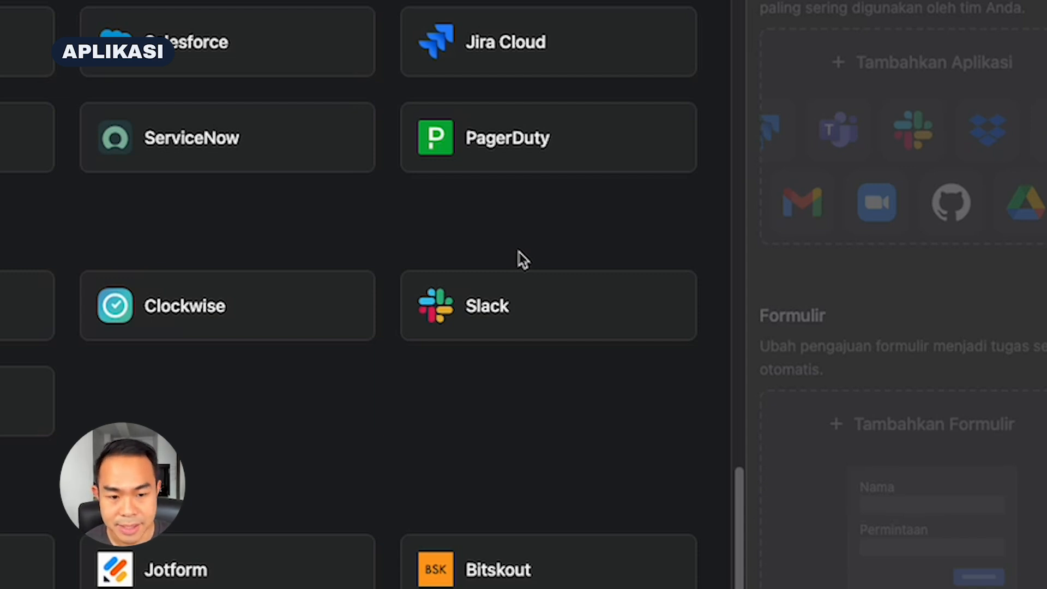
pyautogui.click(857, 305)
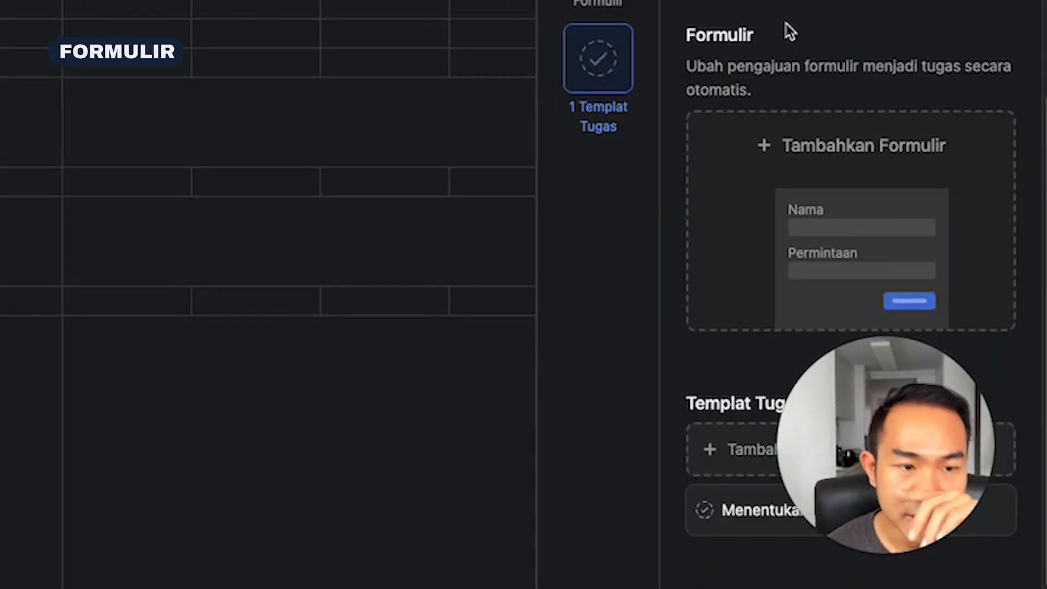
# Create a new form for the project and title it Request fitur website
pyautogui.click(834, 188)
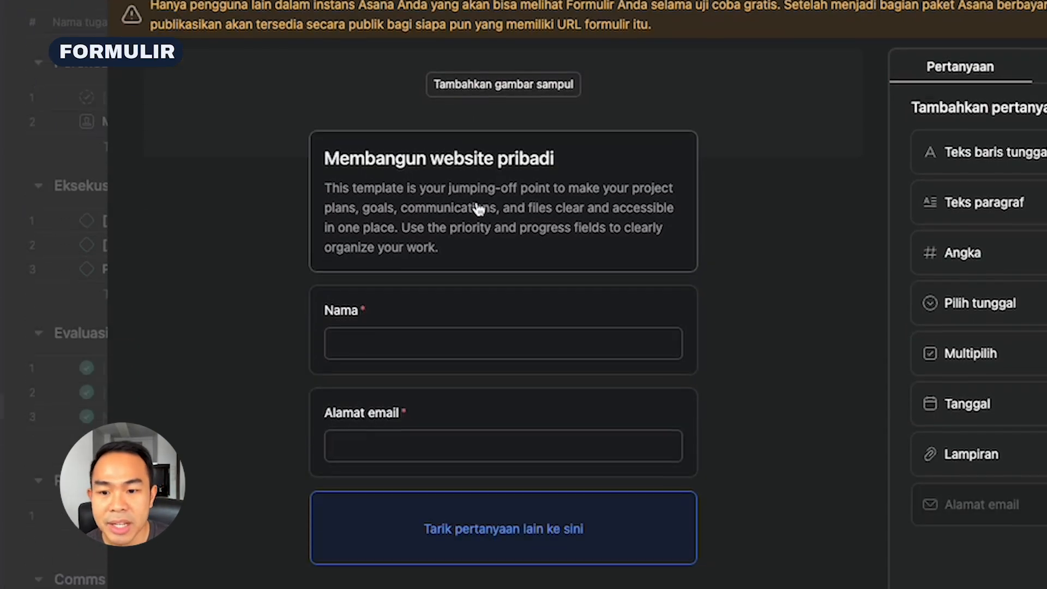
pyautogui.click(478, 395)
pyautogui.moveTo(560, 88); pyautogui.dragTo(274, 79)
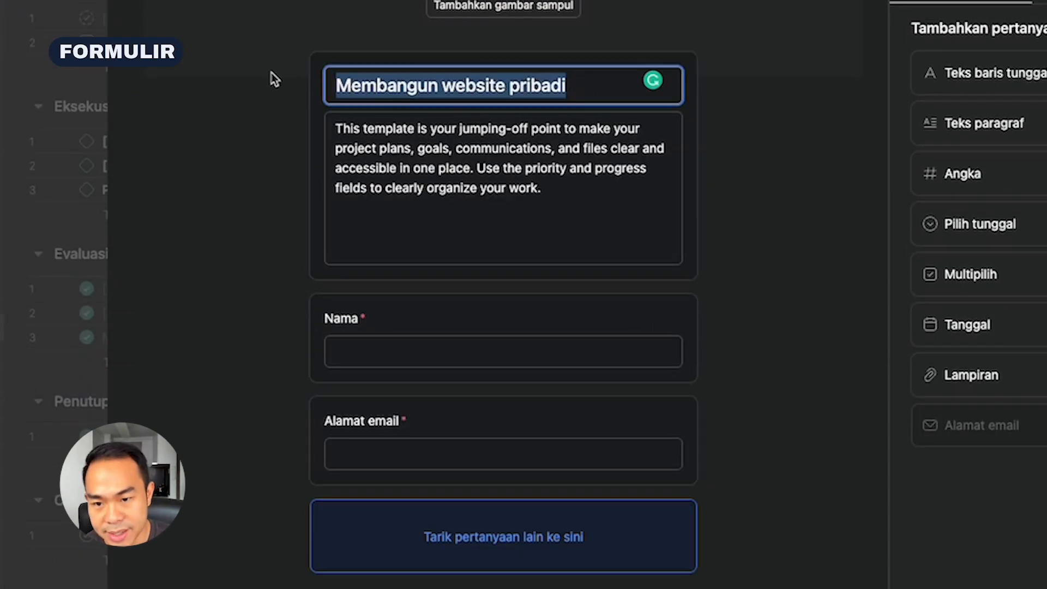
pyautogui.write('a')
pyautogui.press('BackSpace')
pyautogui.write('Rewq')
pyautogui.press('BackSpace')
pyautogui.press('BackSpace')
pyautogui.write('quest fitur website')
# Replace the form's description with Formulir untuk menyampaikan fitur tambahan untuk website
pyautogui.click(438, 168)
pyautogui.moveTo(542, 188); pyautogui.dragTo(343, 113)
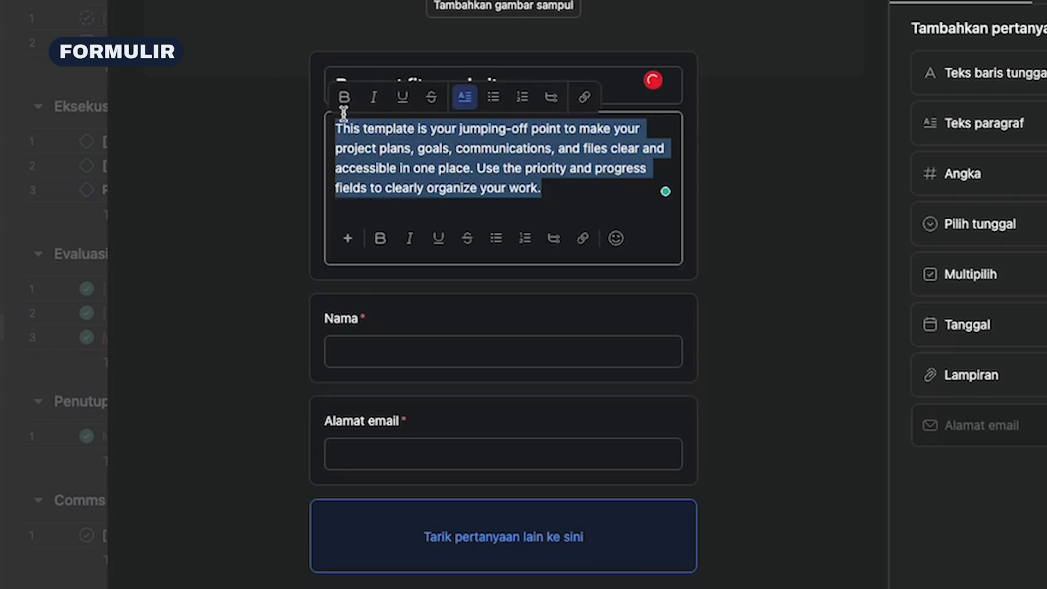
pyautogui.write('Formulir untuk menyampaikan fitur tambahan untuk website')
pyautogui.click(790, 273)
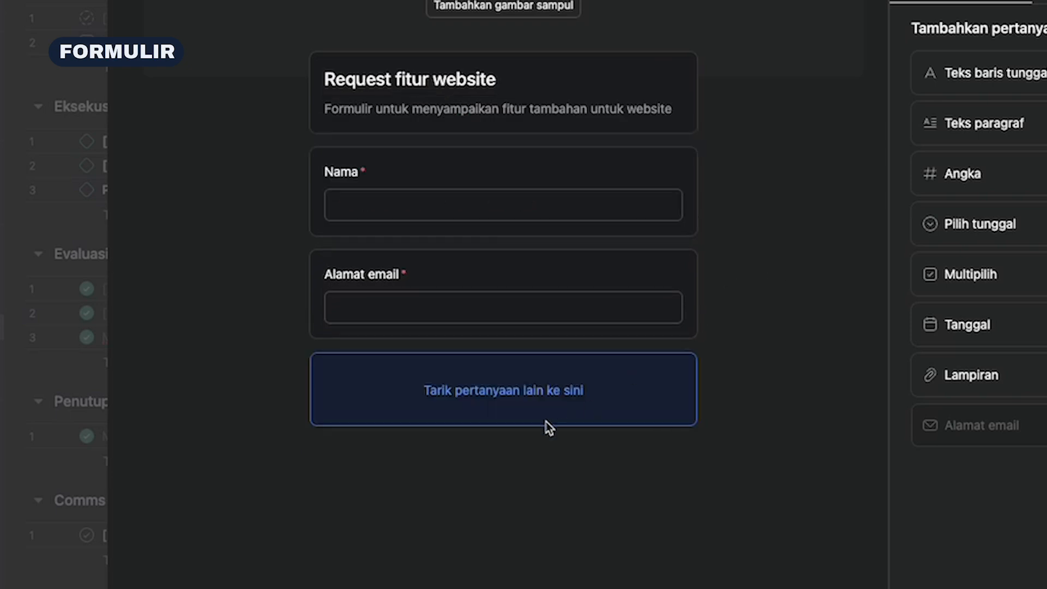
# Add a required paragraph text question Jelaskan fitur yang kamu inginkan below Alamat email and close the form editor
pyautogui.moveTo(1016, 121); pyautogui.dragTo(506, 423)
pyautogui.write('T')
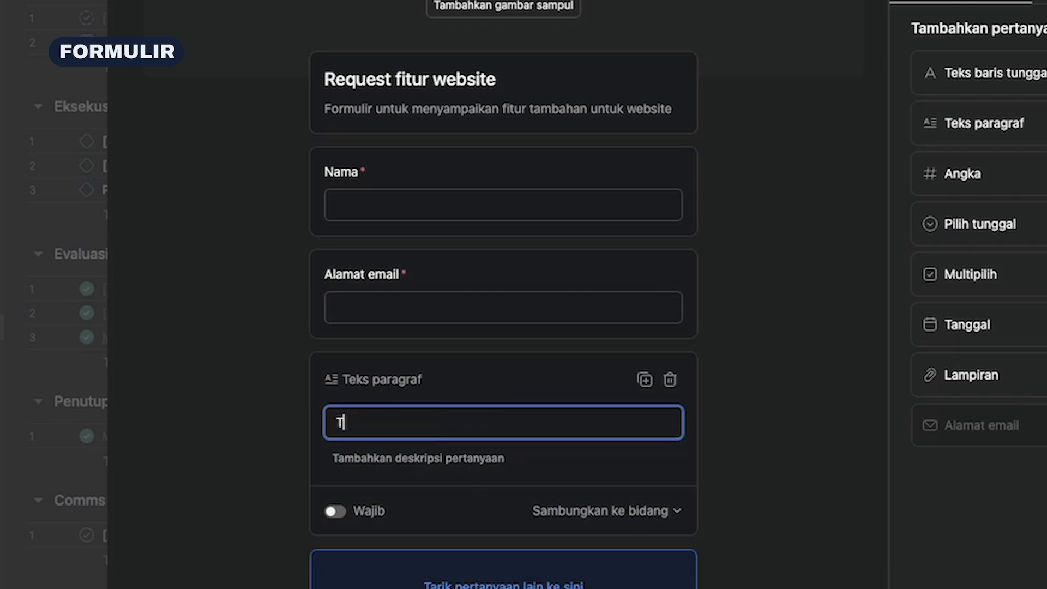
pyautogui.press('BackSpace')
pyautogui.write('Jelaskan fitur ')
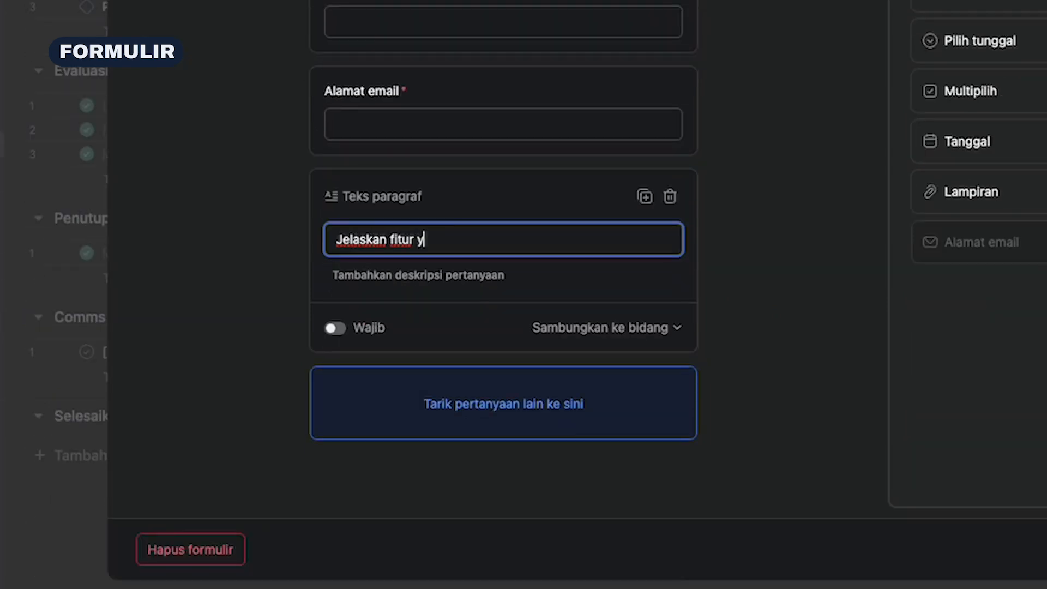
pyautogui.write('yang kamu inginkan')
pyautogui.click(339, 334)
pyautogui.click(339, 334)
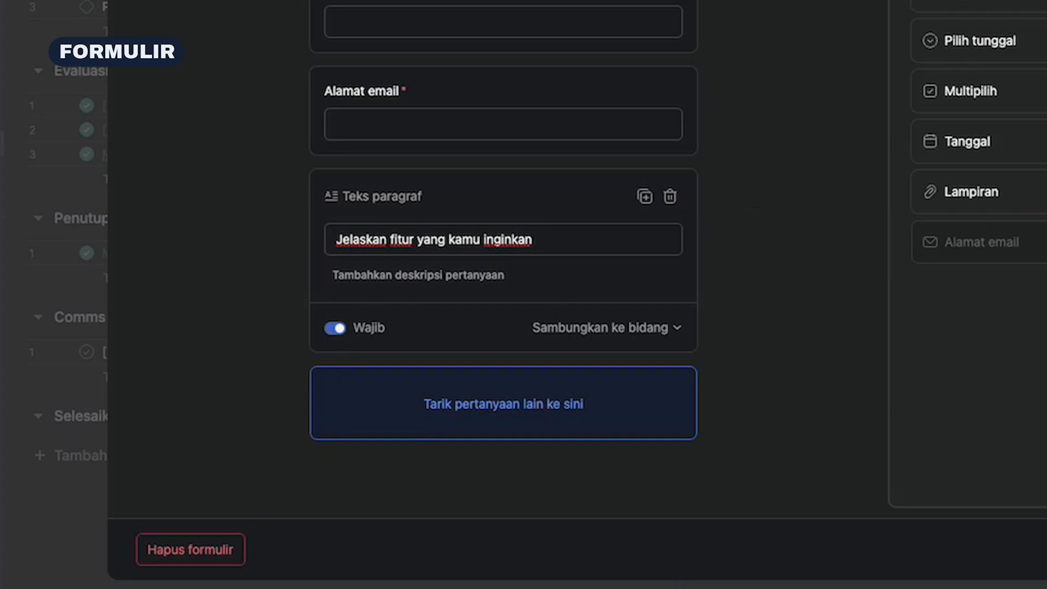
pyautogui.press('Escape')
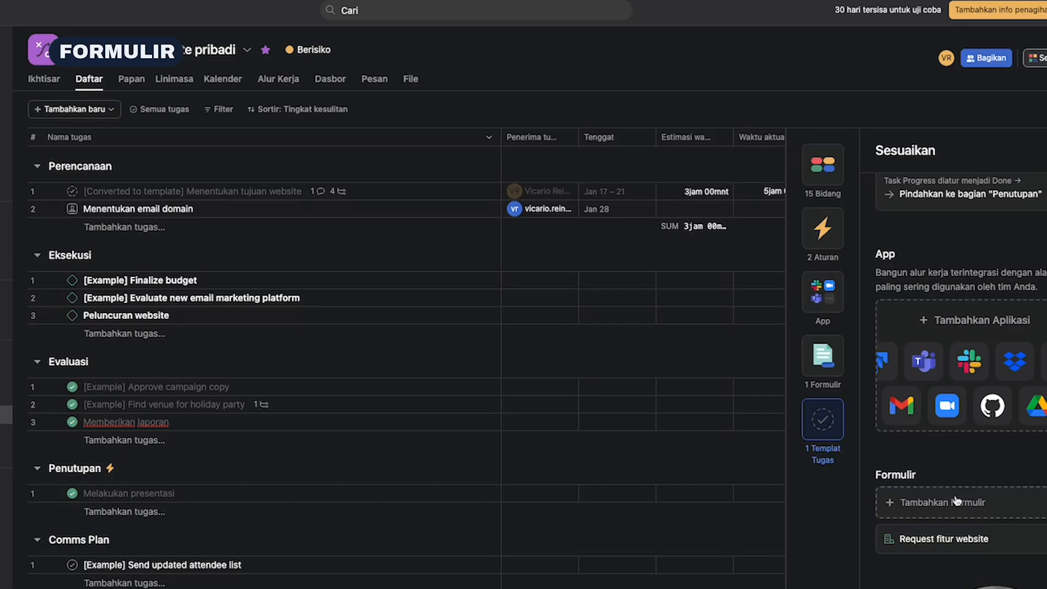
# Copy the link of the Request fitur website form and open it in a new browser tab
pyautogui.click(1042, 540)
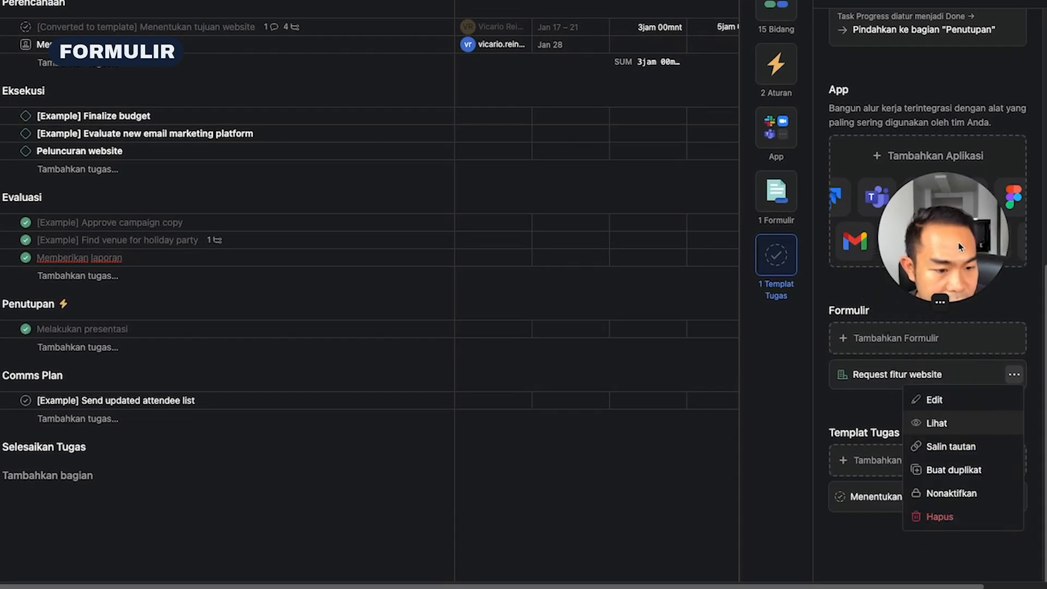
pyautogui.click(954, 453)
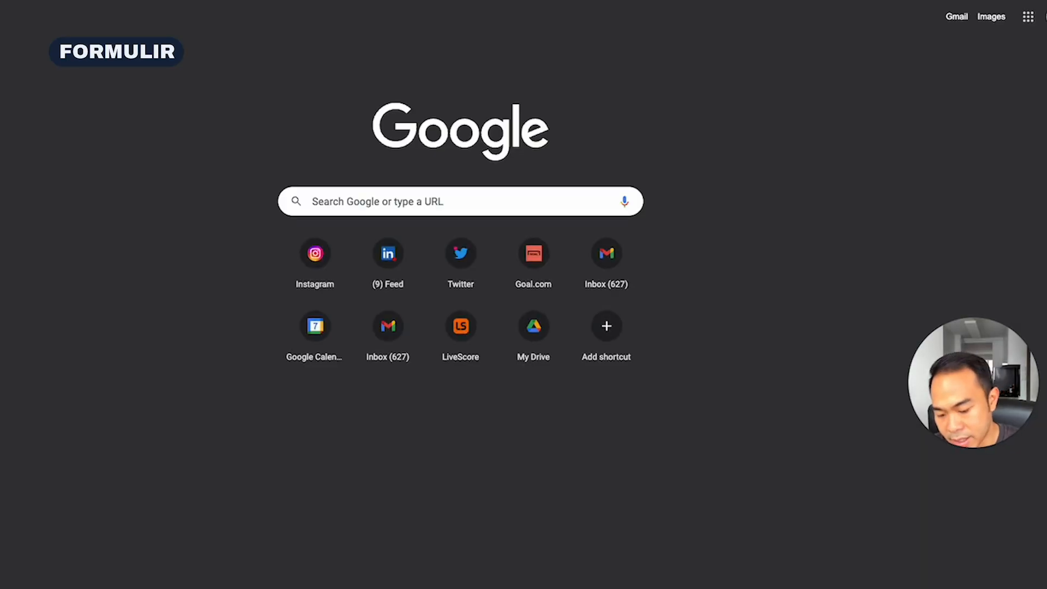
pyautogui.press('super+v')
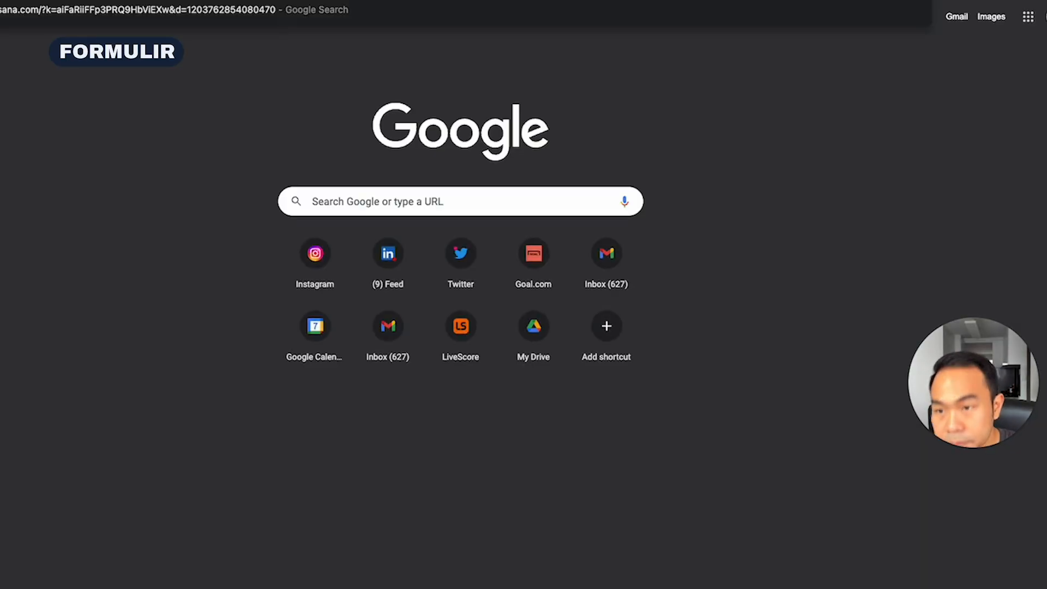
pyautogui.press('Return')
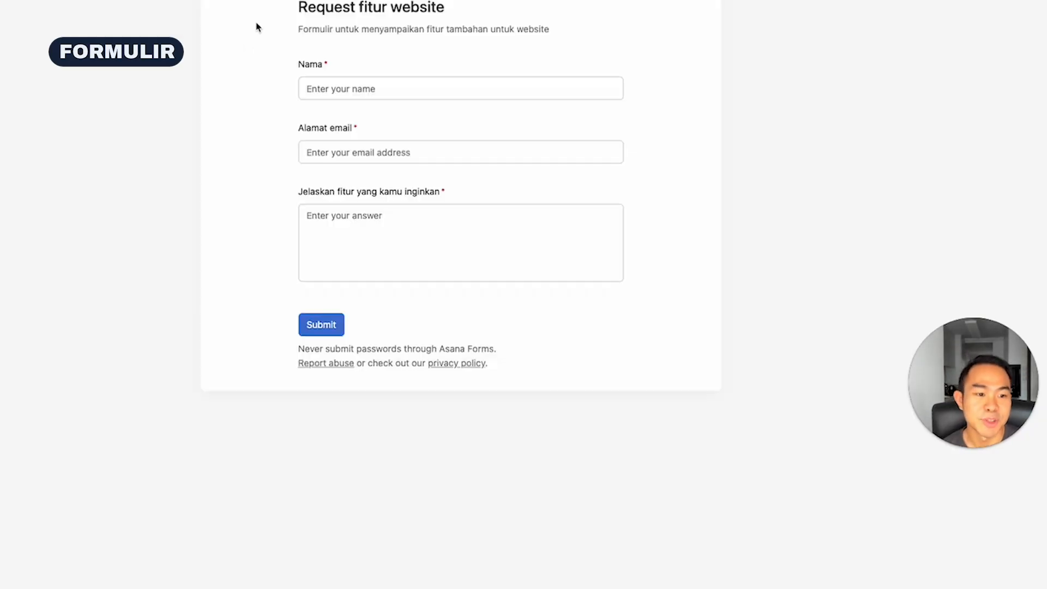
# Fill in the form with the requester's name and email, describe the feature as bisa sign up di website, and submit it
pyautogui.click(389, 85)
pyautogui.click(418, 133)
pyautogui.click(376, 246)
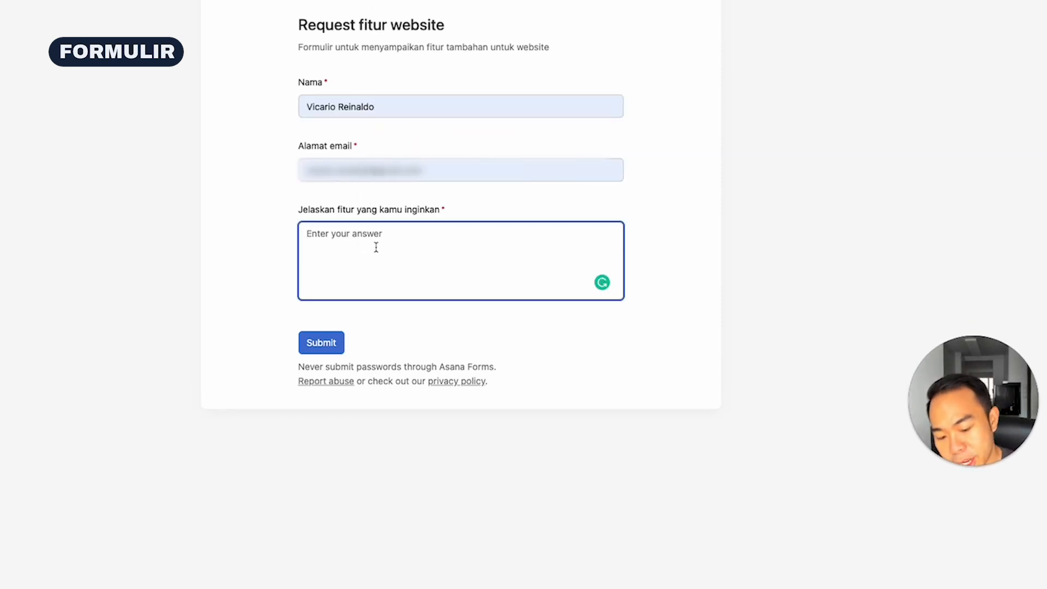
pyautogui.write('bisa sign up dio we')
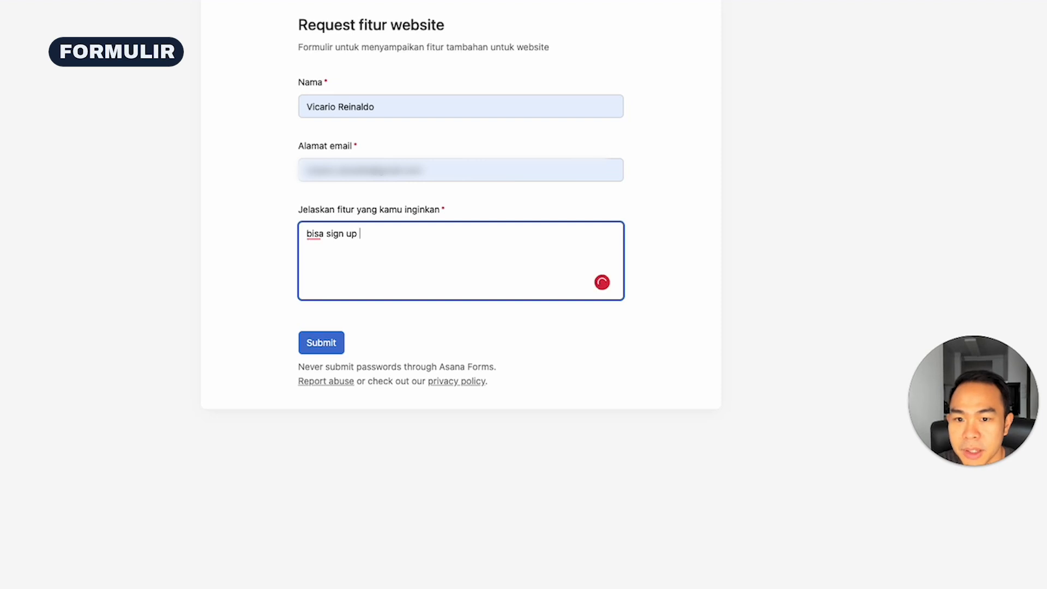
pyautogui.press('BackSpace')
pyautogui.press('BackSpace')
pyautogui.press('BackSpace')
pyautogui.press('BackSpace')
pyautogui.write('we')
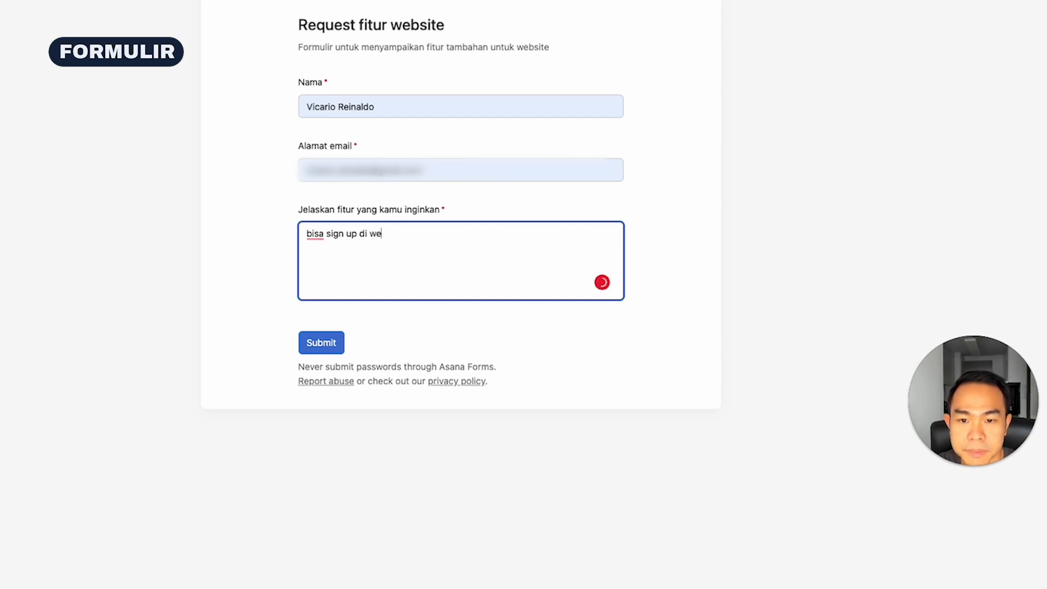
pyautogui.write('bsite')
pyautogui.click(320, 343)
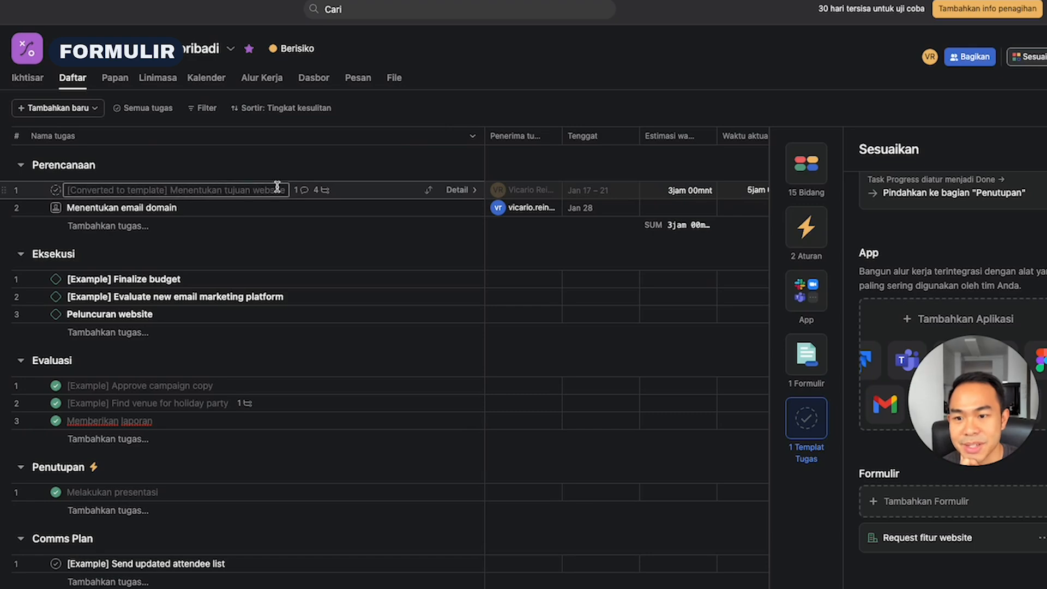
# Open the Request fitur website submission task in the project and review the submitted answers in its description
pyautogui.click(207, 210)
pyautogui.click(264, 226)
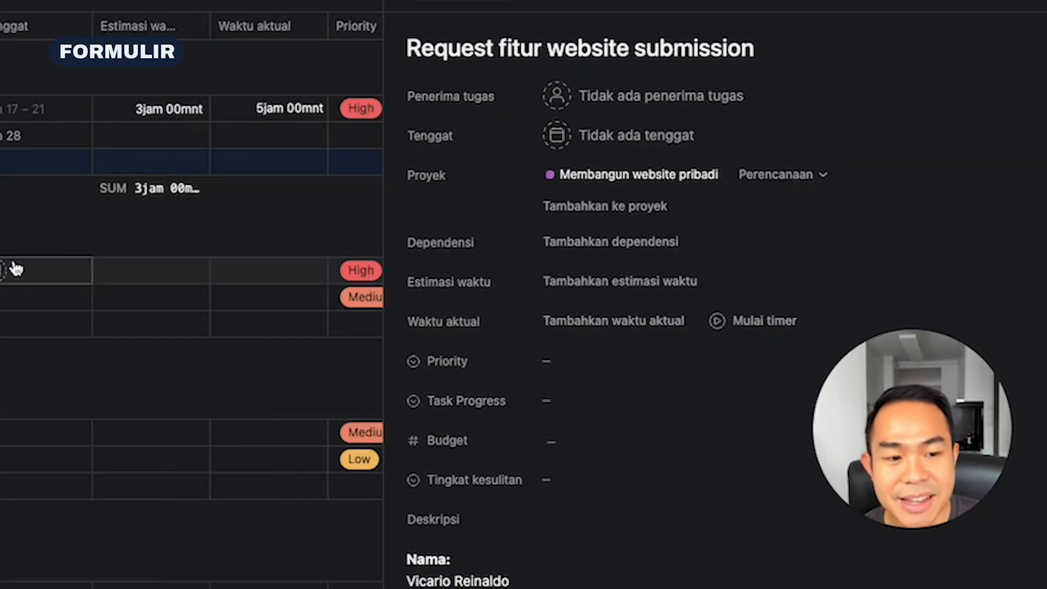
pyautogui.scroll(-4, 619, 356)
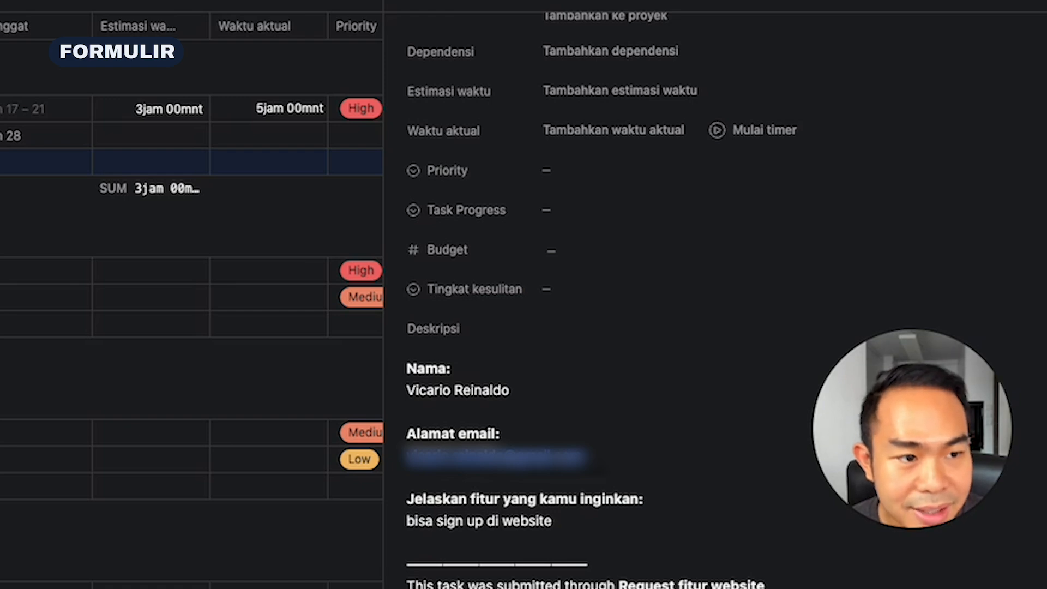
pyautogui.click(1032, 40)
# Edit the Request fitur website form so that its submissions are assigned to the project owner by default
pyautogui.click(1010, 25)
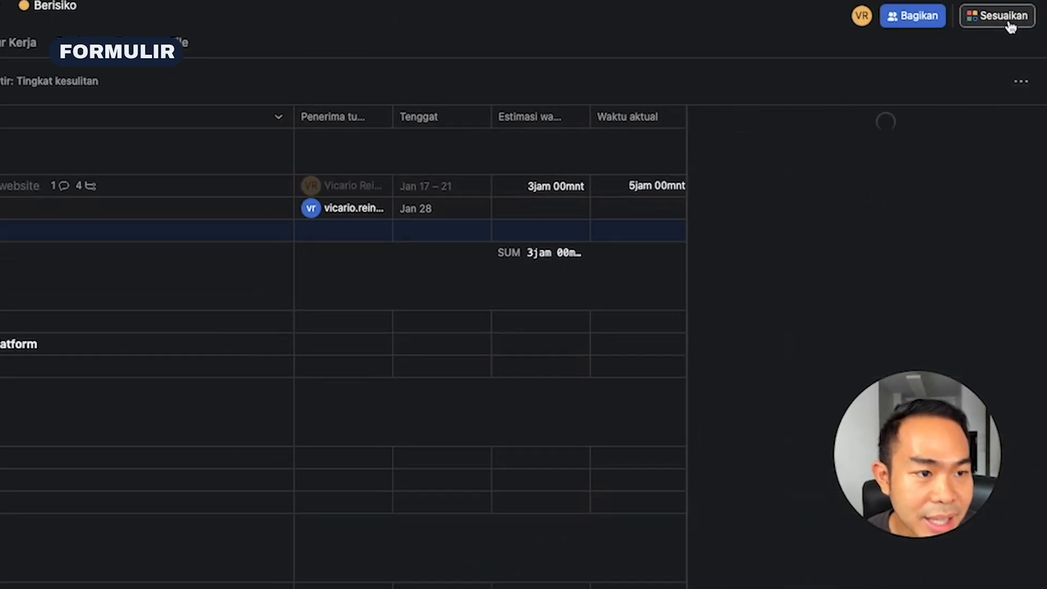
pyautogui.click(691, 403)
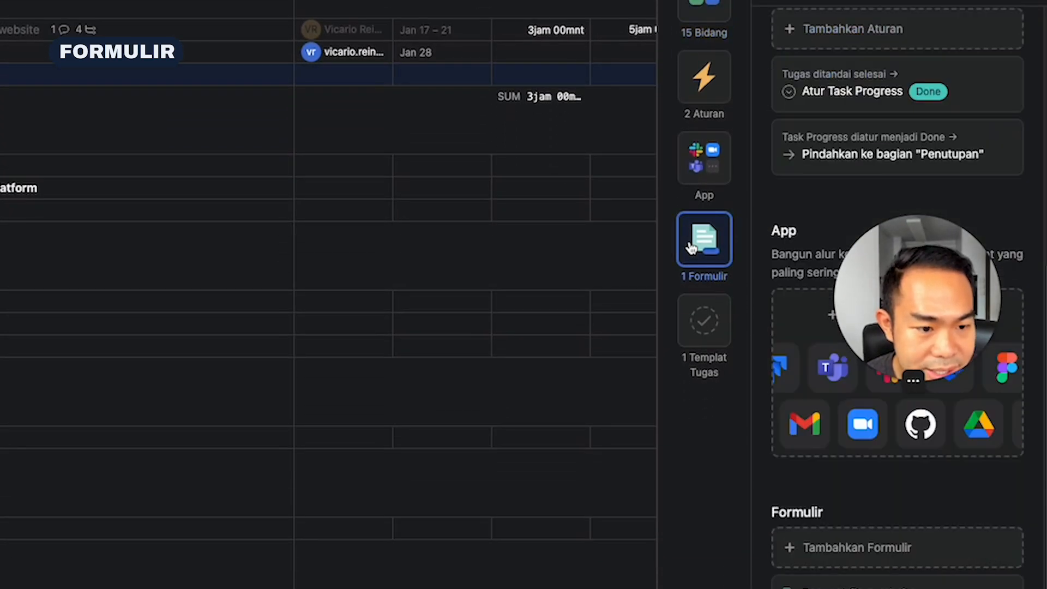
pyautogui.click(1008, 473)
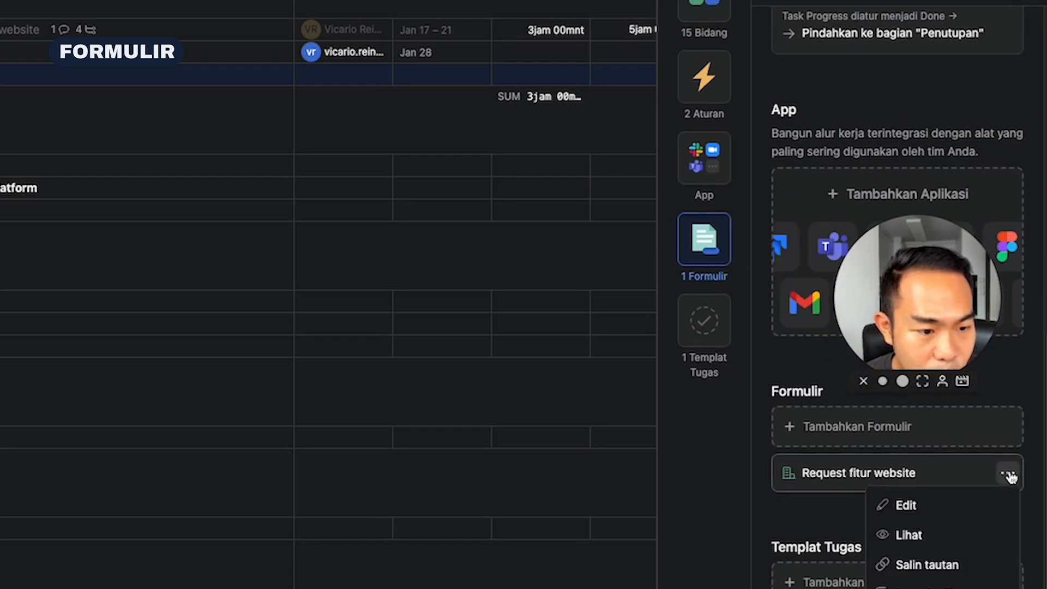
pyautogui.click(927, 504)
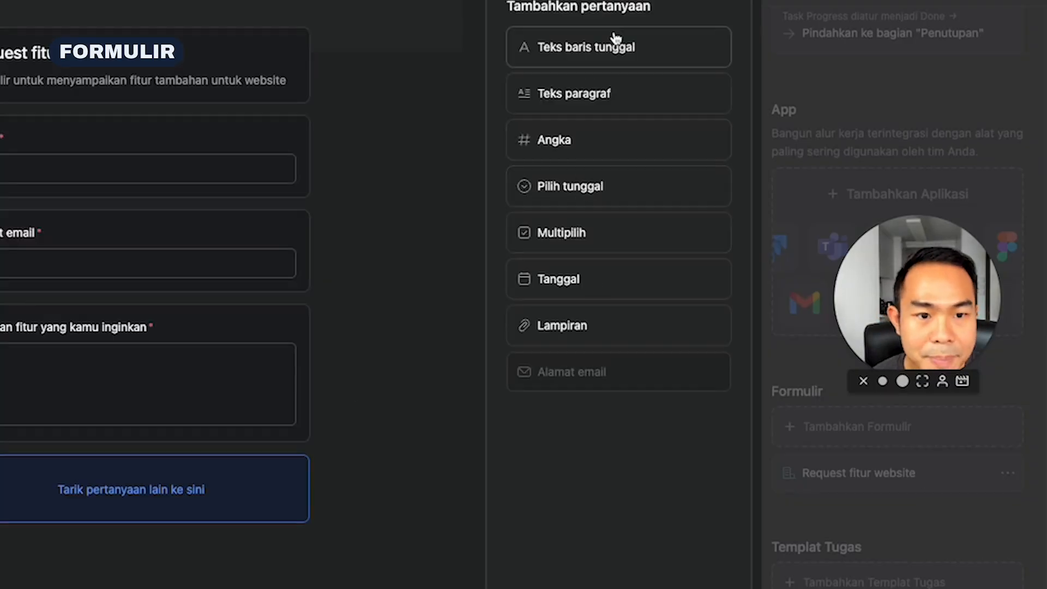
pyautogui.click(836, 27)
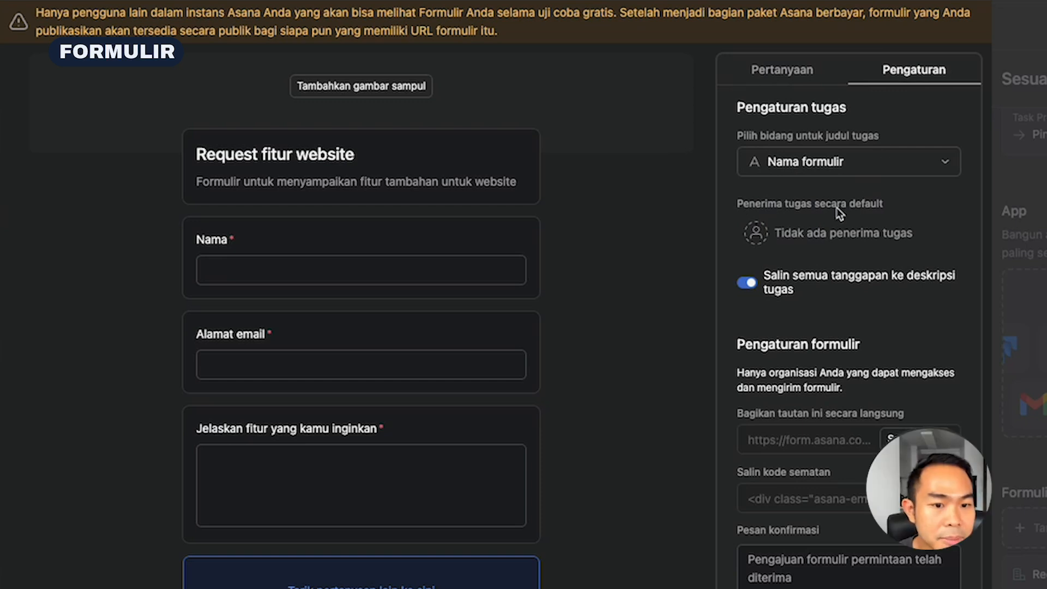
pyautogui.click(756, 233)
pyautogui.click(799, 265)
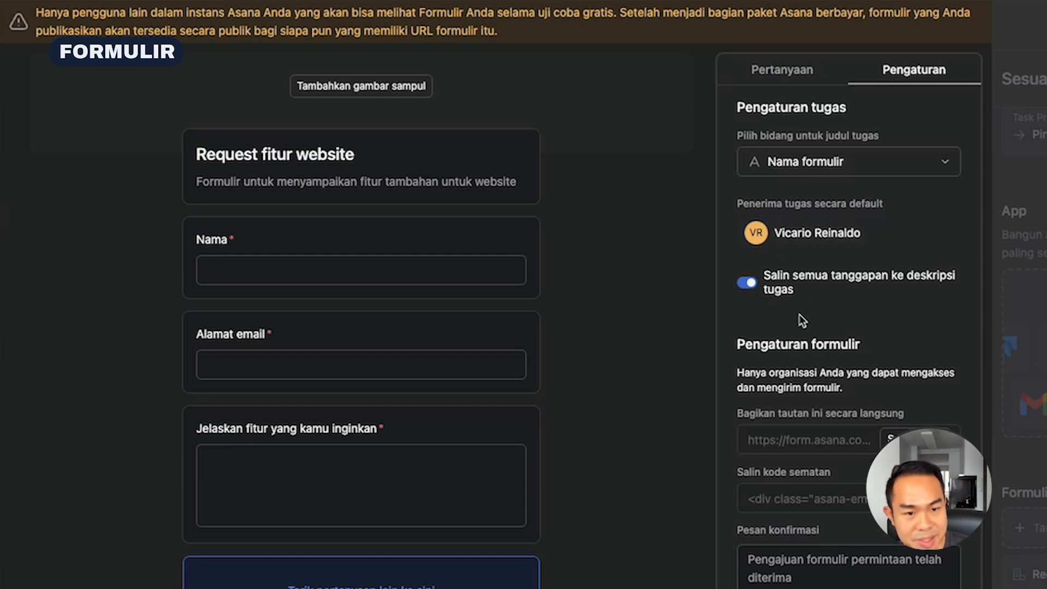
pyautogui.click(756, 71)
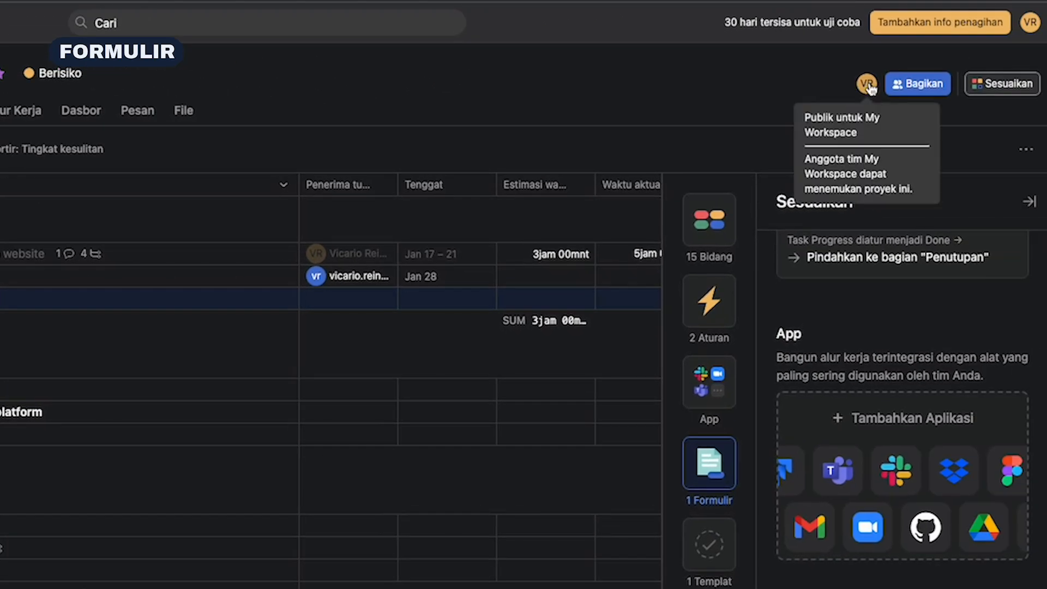
# Share the project with the other workspace member, granting Dapat mengedit access
pyautogui.click(866, 85)
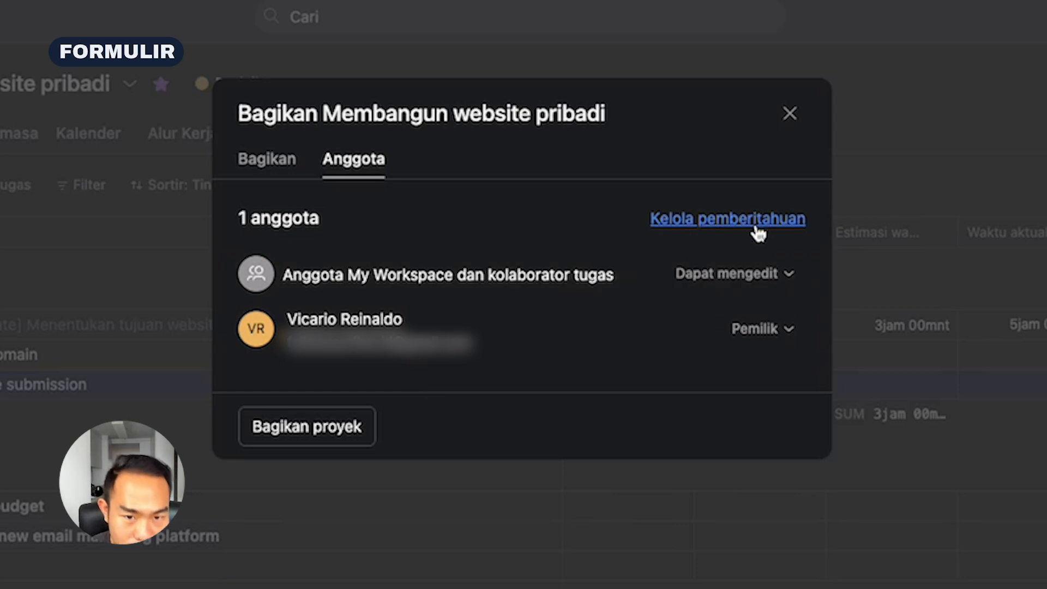
pyautogui.click(335, 429)
pyautogui.click(431, 278)
pyautogui.write('vi')
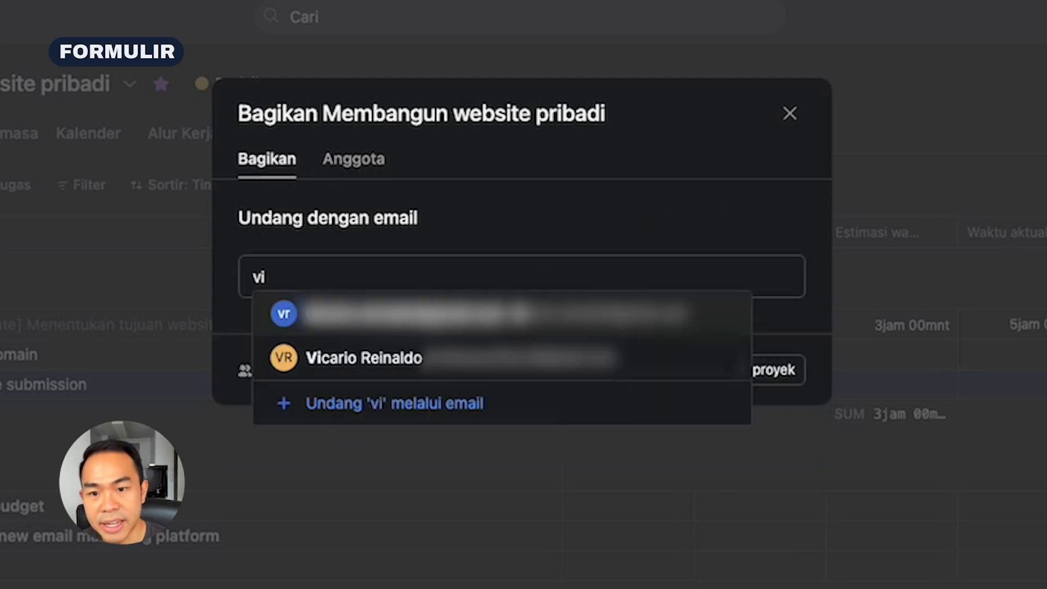
pyautogui.click(452, 312)
pyautogui.click(747, 278)
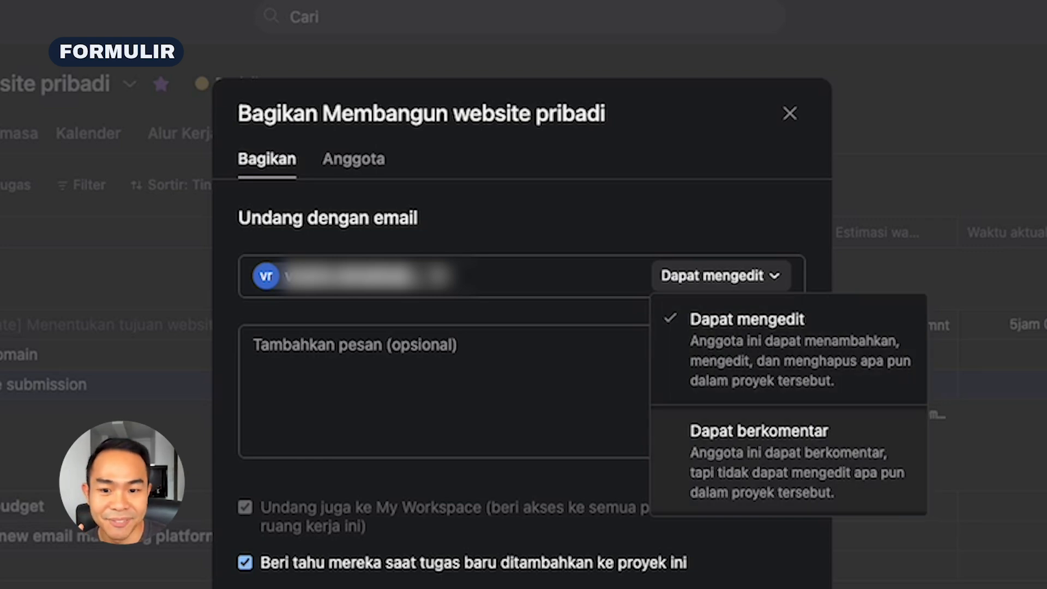
pyautogui.click(789, 384)
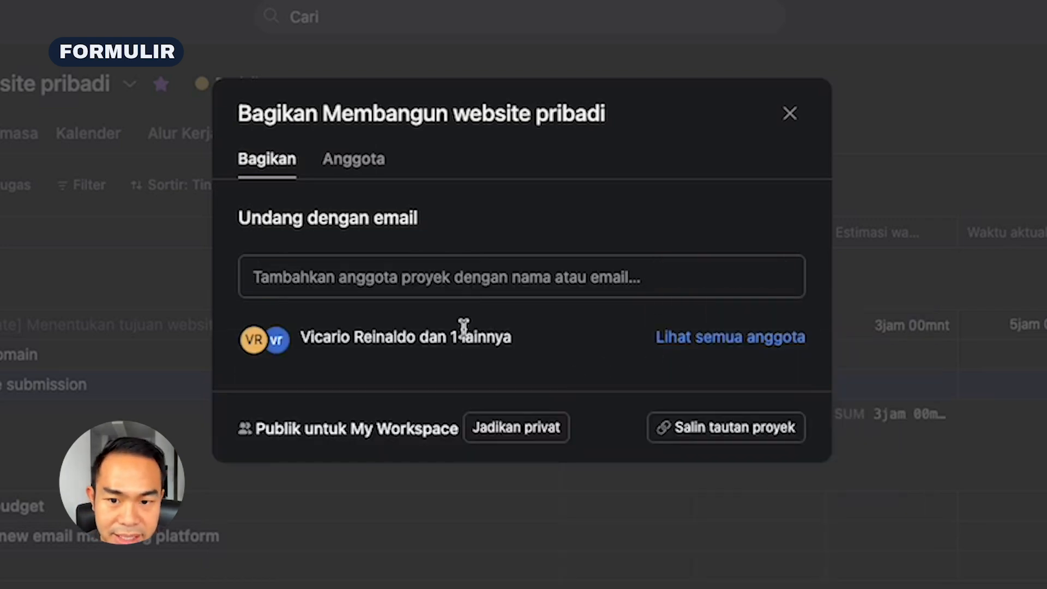
# Turn off the Pembaruan status, Pesan and Tugas ditambahkan notifications for both project members
pyautogui.click(355, 164)
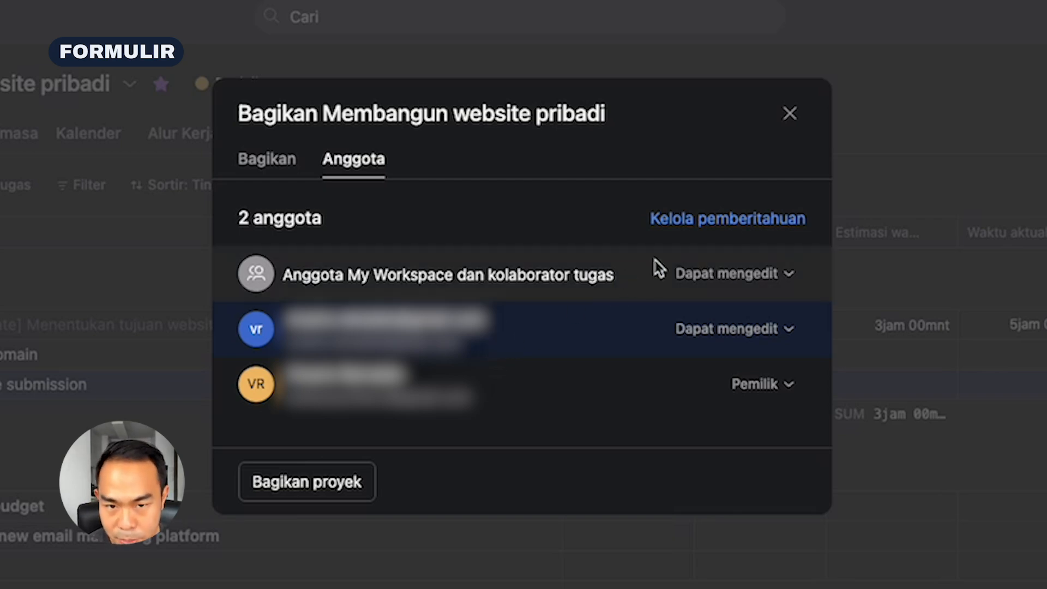
pyautogui.click(733, 231)
pyautogui.click(530, 233)
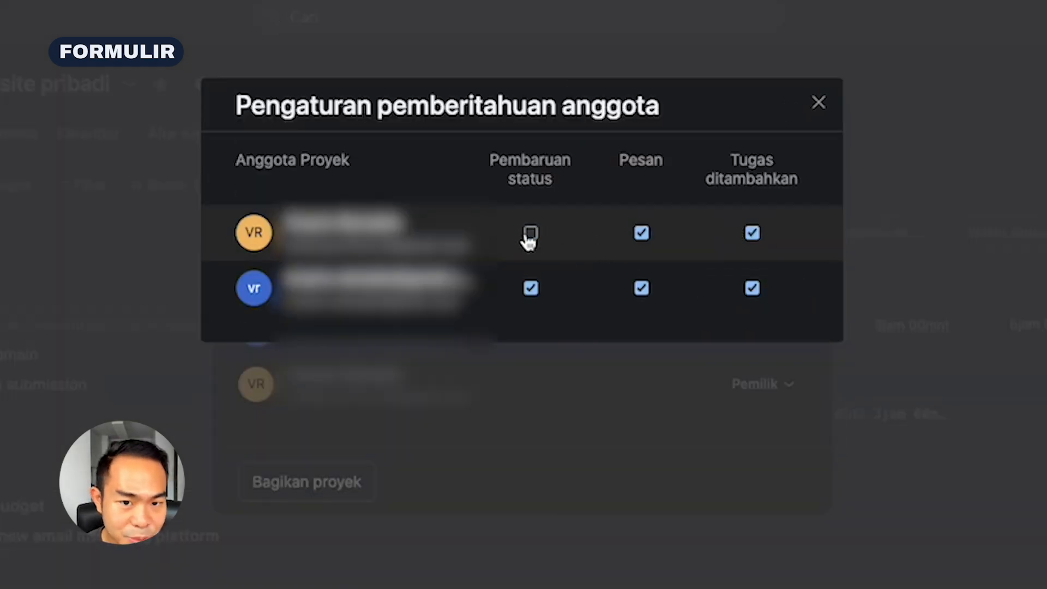
pyautogui.click(642, 234)
pyautogui.click(751, 234)
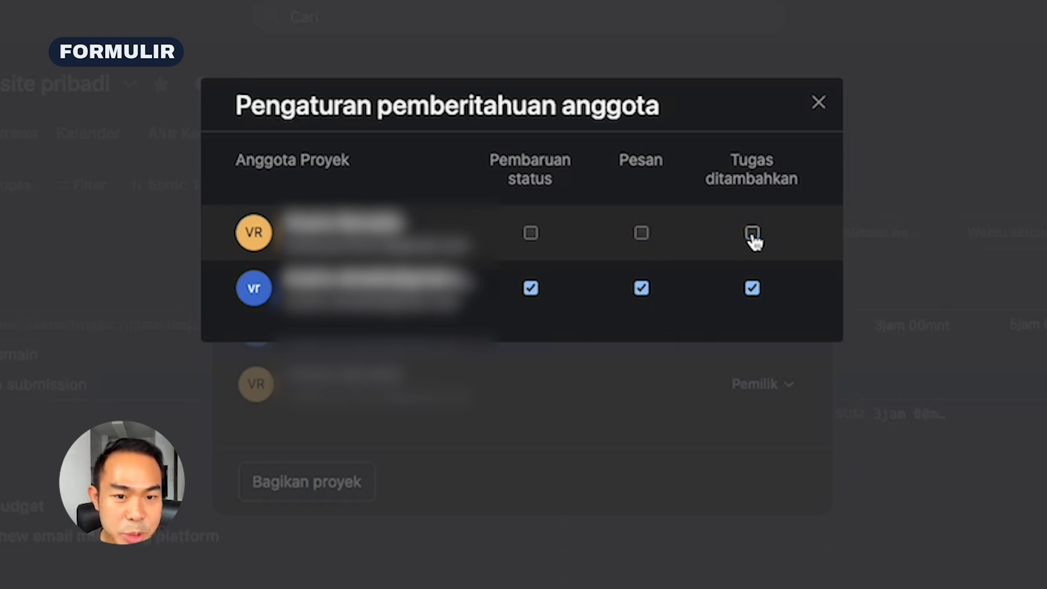
pyautogui.click(641, 288)
pyautogui.click(752, 288)
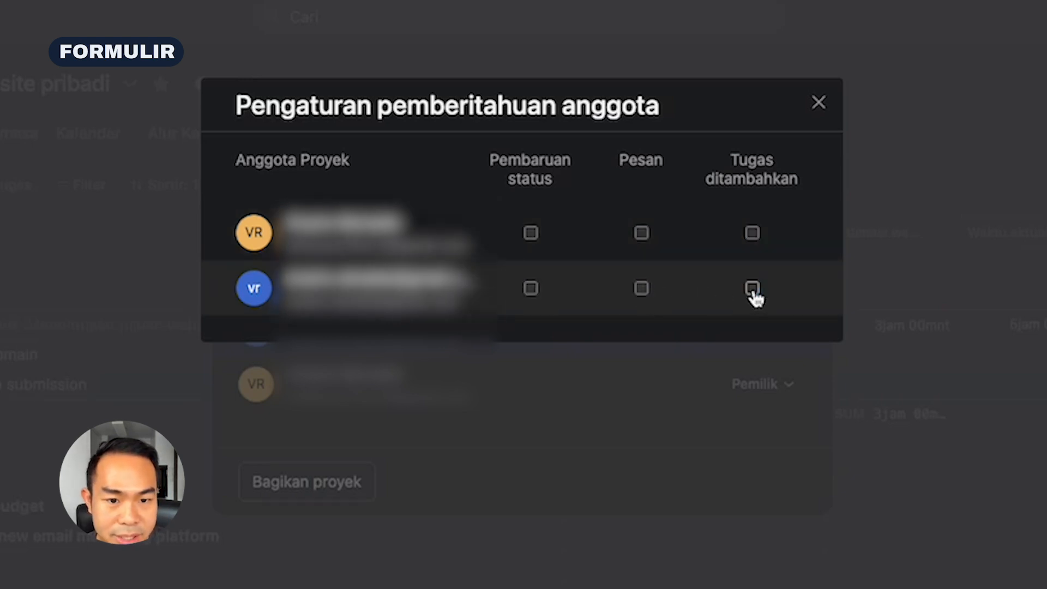
pyautogui.click(821, 101)
# Make the project private to its members, check the member list and close the sharing settings
pyautogui.click(274, 162)
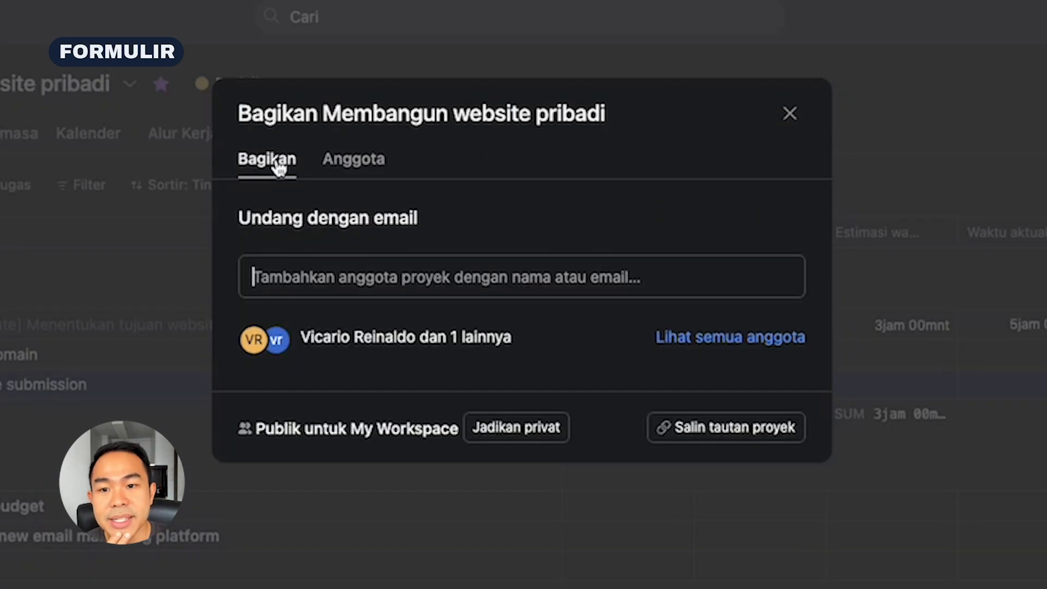
pyautogui.click(543, 434)
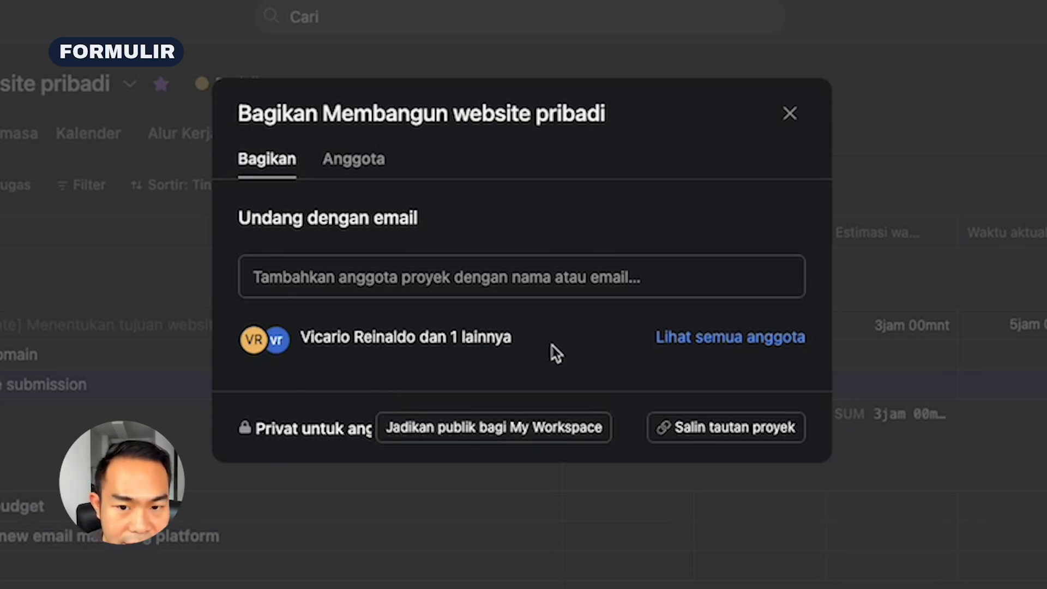
pyautogui.click(719, 338)
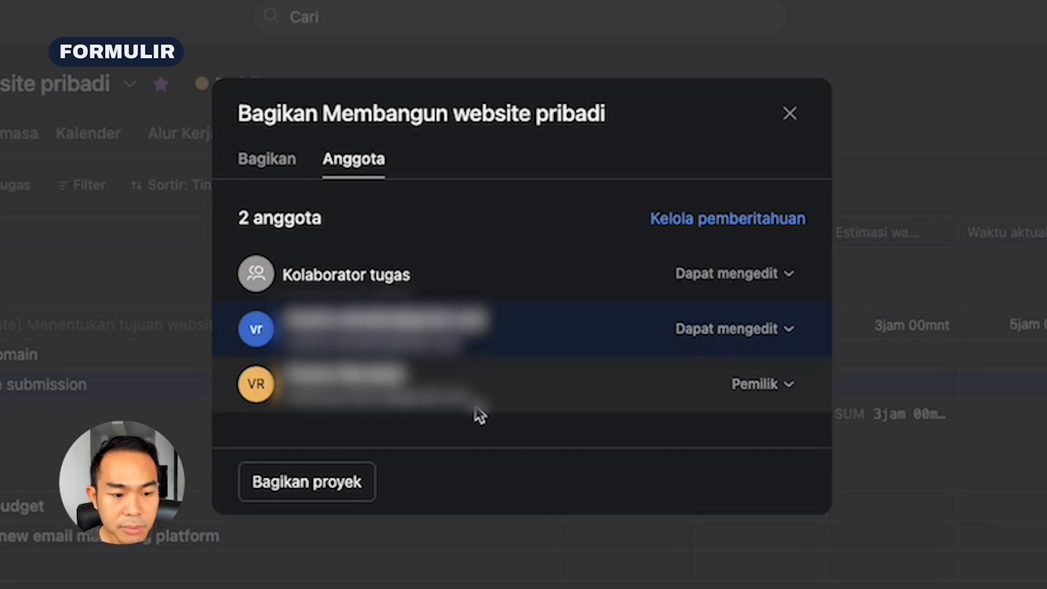
pyautogui.click(790, 115)
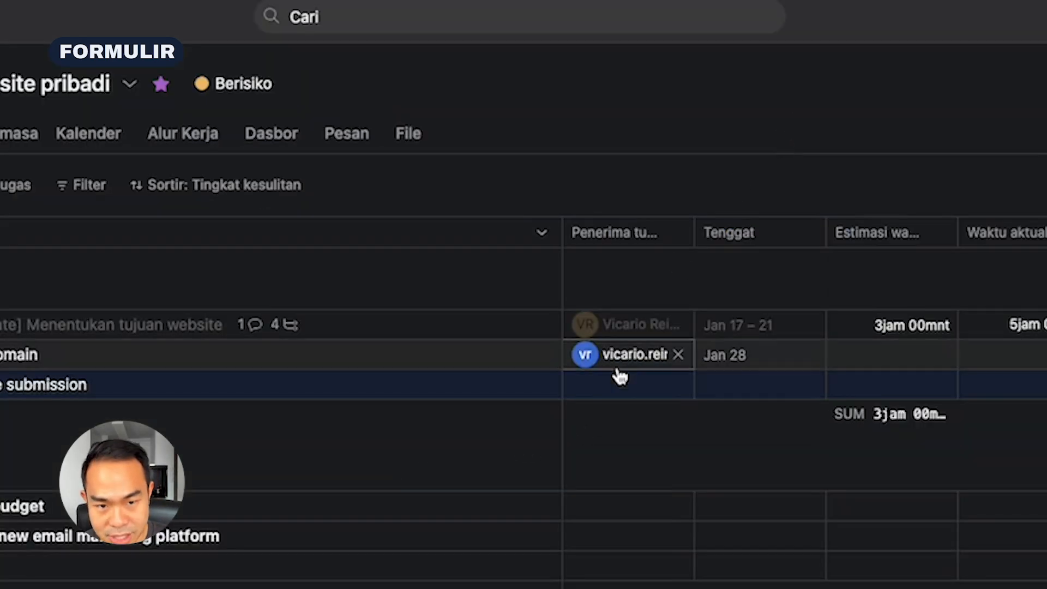
pyautogui.moveTo(617, 371)
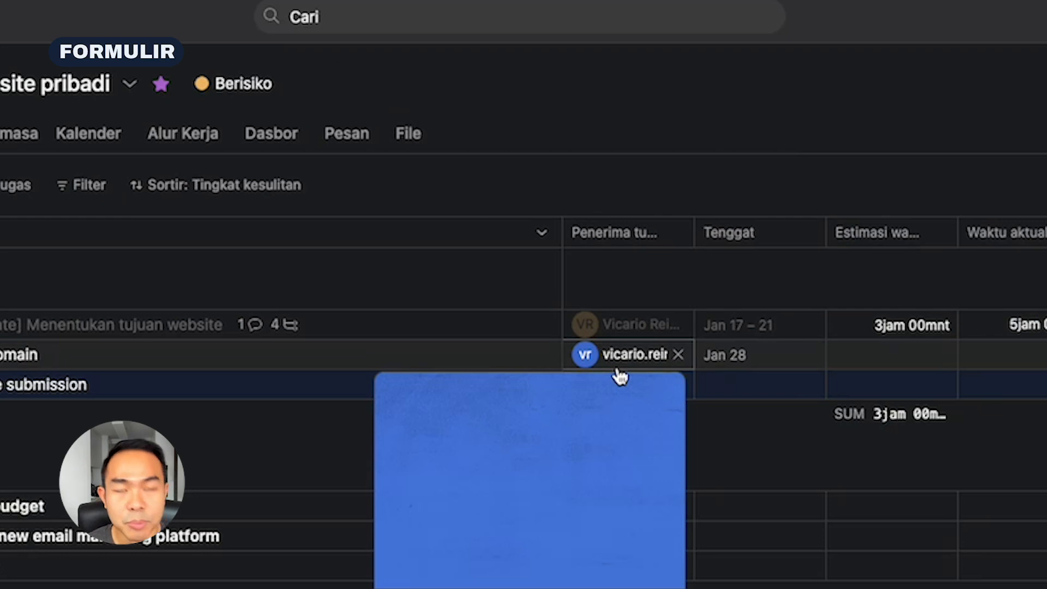